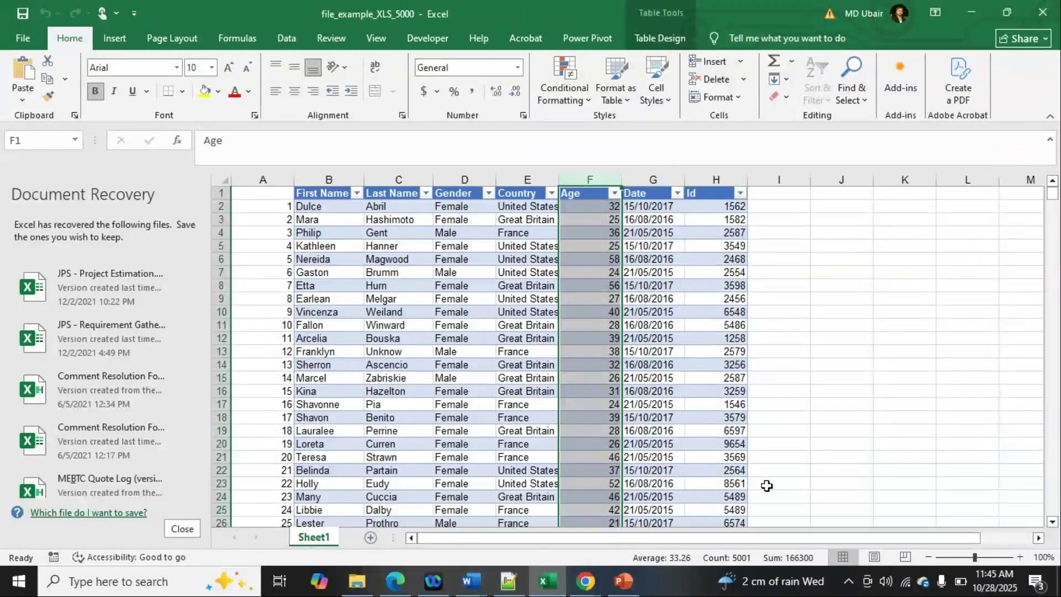
- Switch to the Knowledge Base site contents in Edge and start a new list from the existing EmployeeDetails list
{"action": "left_click", "coordinate": [812, 311]}
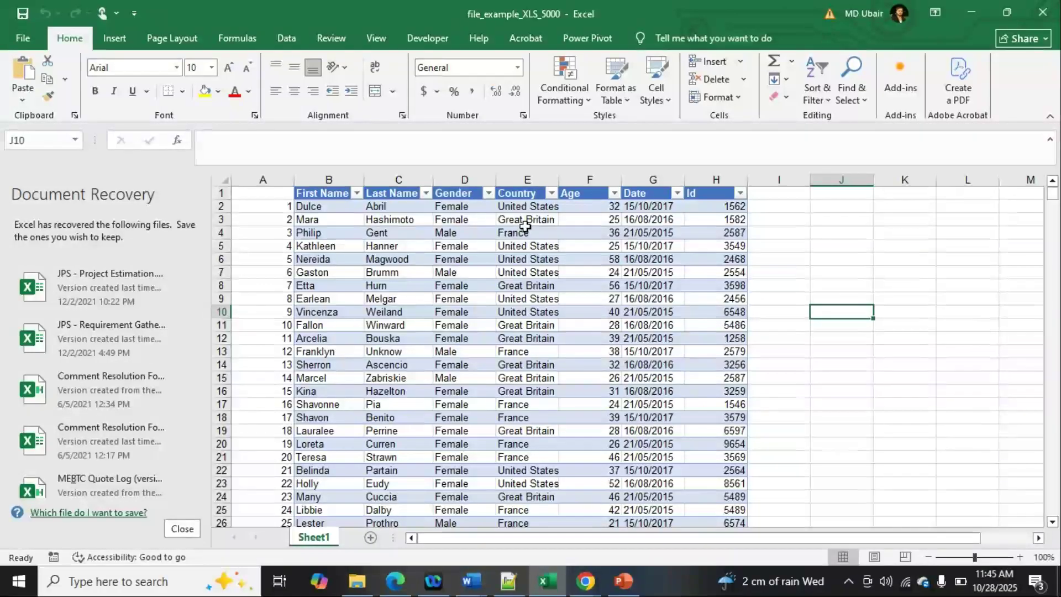
{"action": "left_click", "coordinate": [574, 584]}
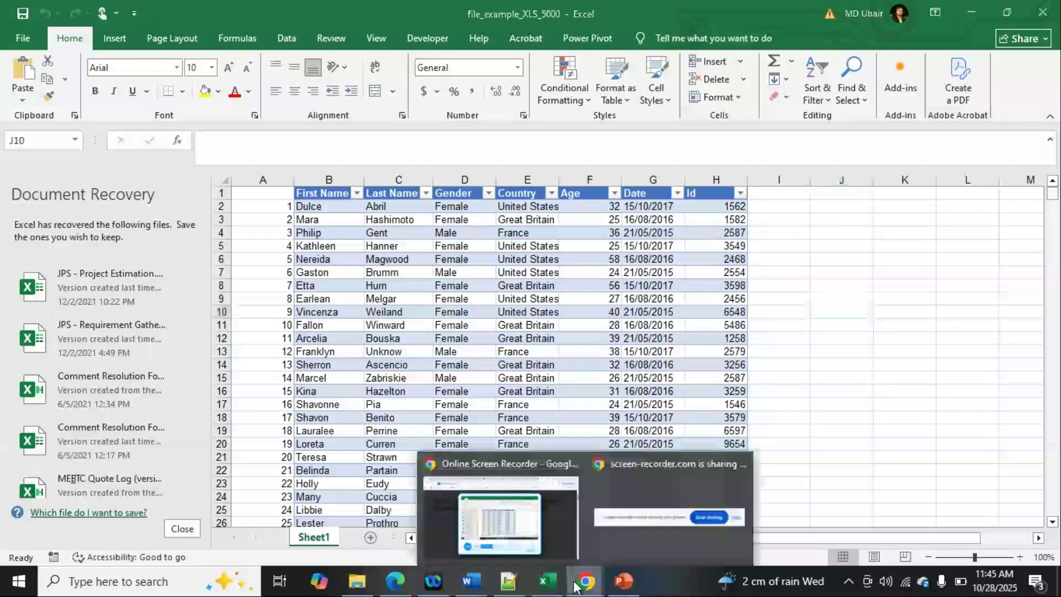
{"action": "left_click", "coordinate": [409, 583]}
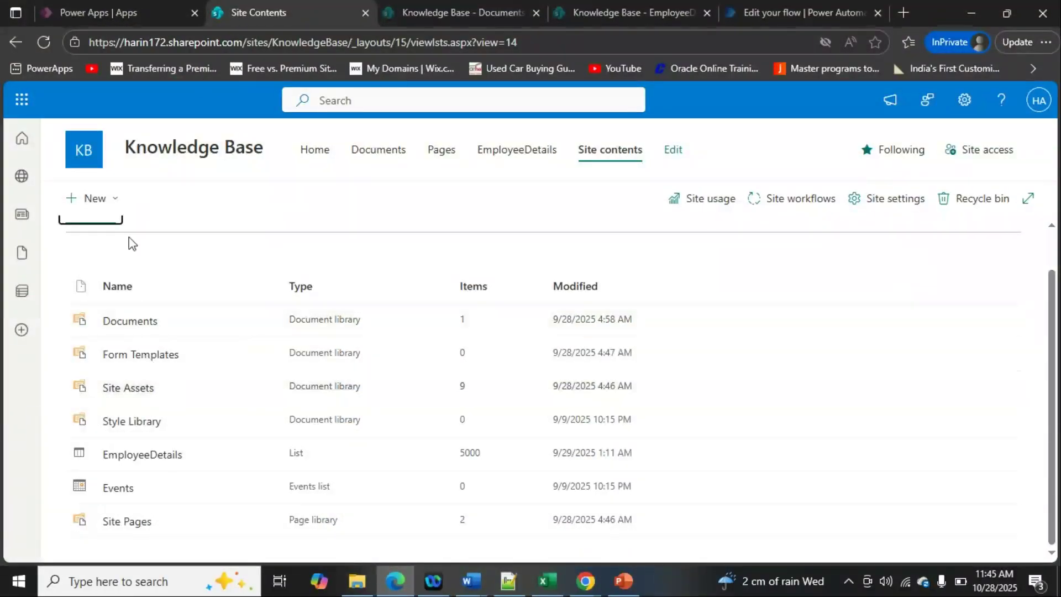
{"action": "left_click", "coordinate": [92, 207]}
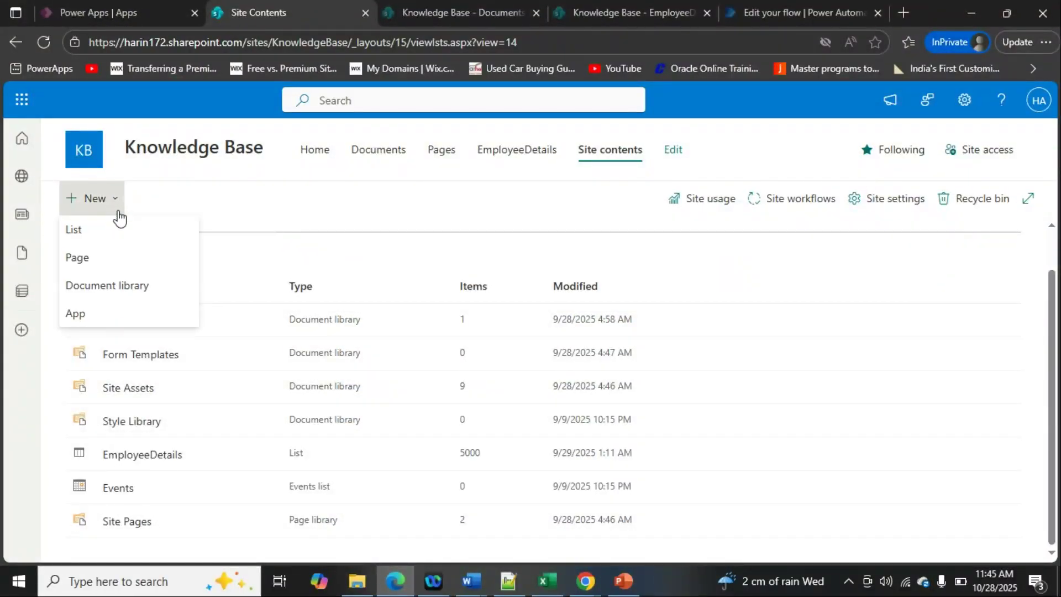
{"action": "left_click", "coordinate": [117, 242]}
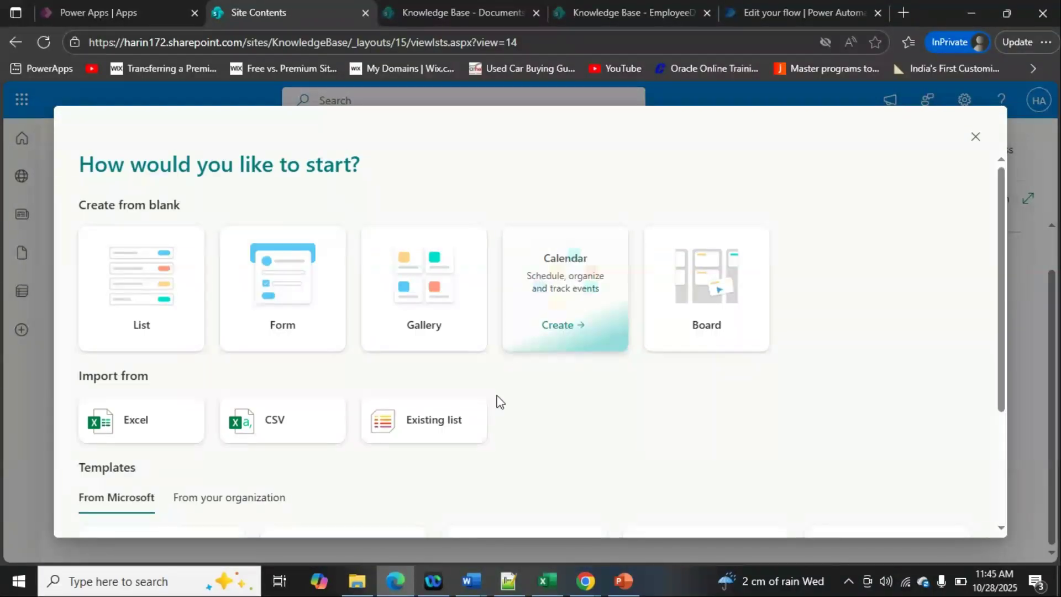
{"action": "left_click", "coordinate": [452, 421]}
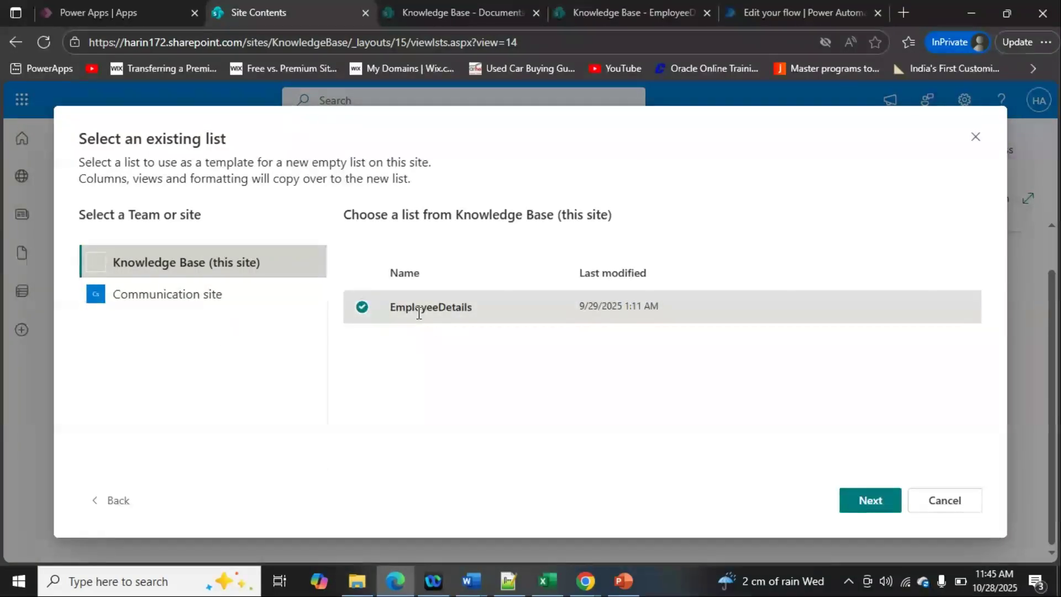
{"action": "left_click", "coordinate": [860, 503]}
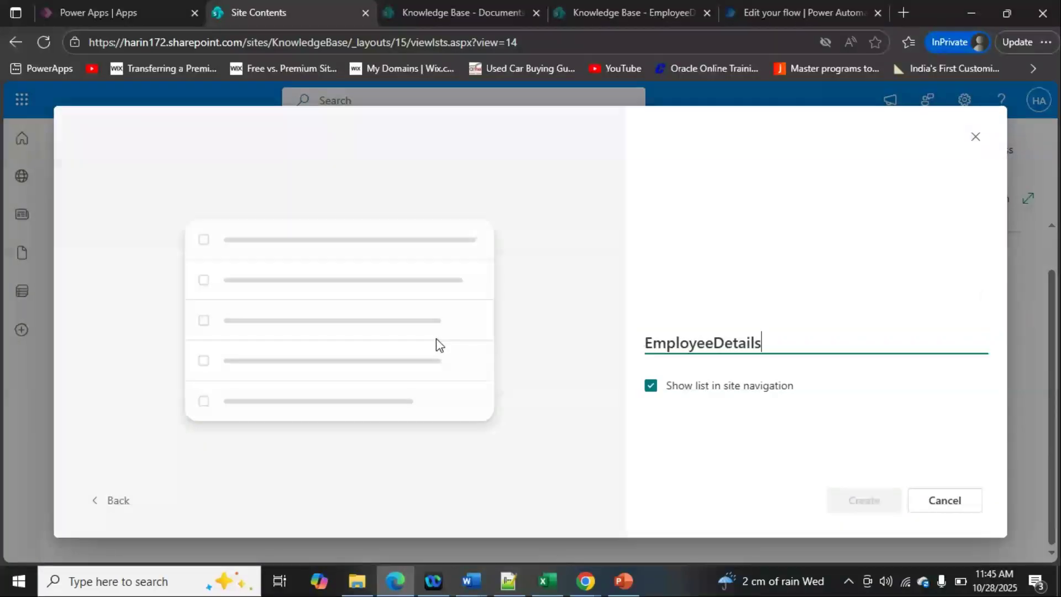
- Name the new list EmployeeInfo, exclude it from the site navigation and create it
{"action": "left_click", "coordinate": [650, 396]}
{"action": "left_click_drag", "start_coordinate": [765, 332], "coordinate": [718, 330]}
{"action": "type", "text": "Info"}
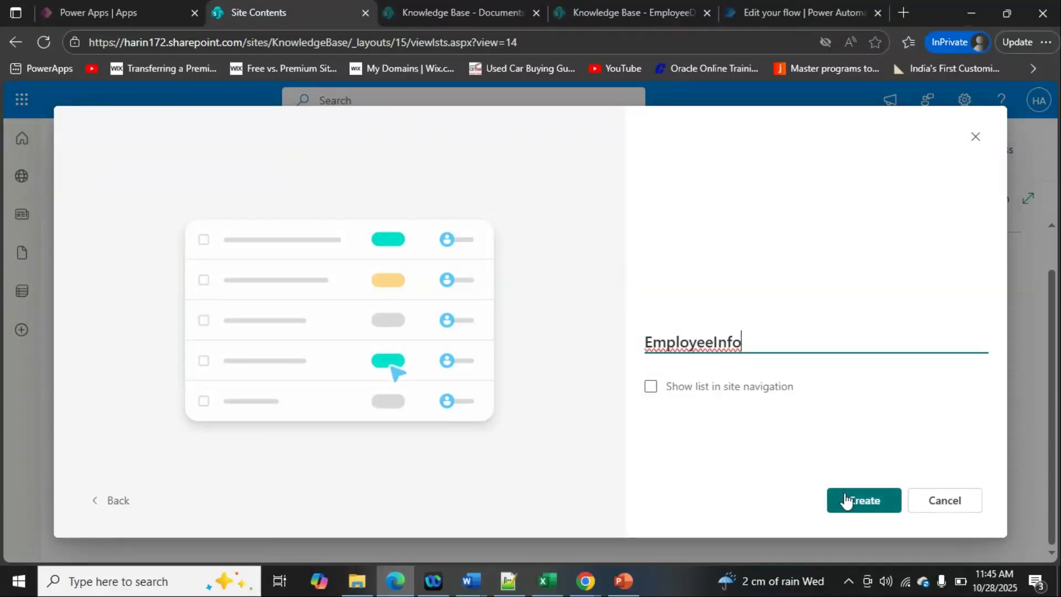
{"action": "left_click", "coordinate": [849, 501]}
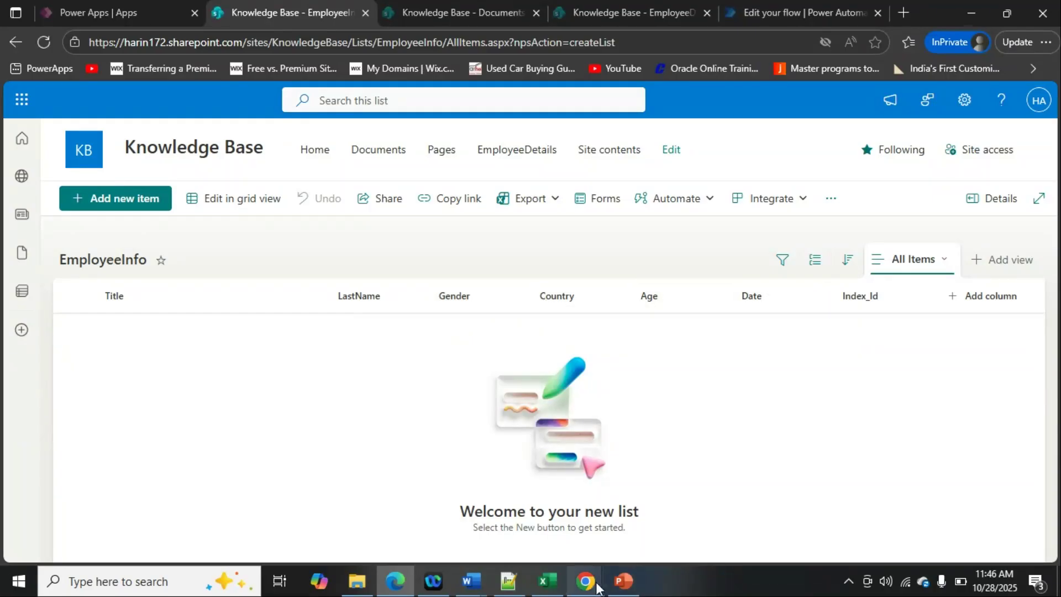
- Compare the Excel workbook's columns with the EmployeeInfo columns and their types in the list settings, and return to the list
{"action": "left_click", "coordinate": [560, 587]}
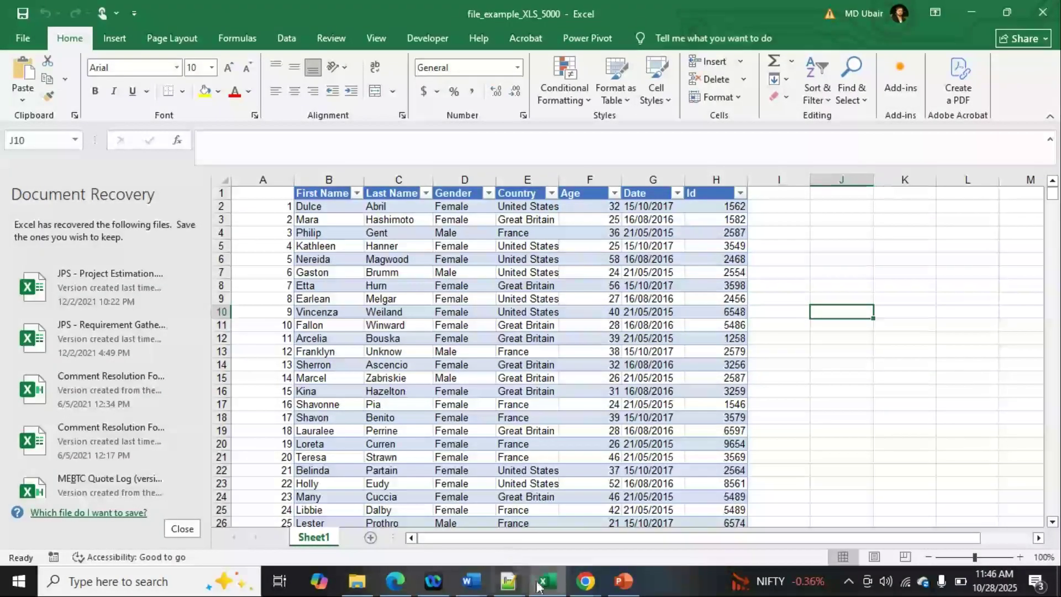
{"action": "key", "text": "alt+Tab"}
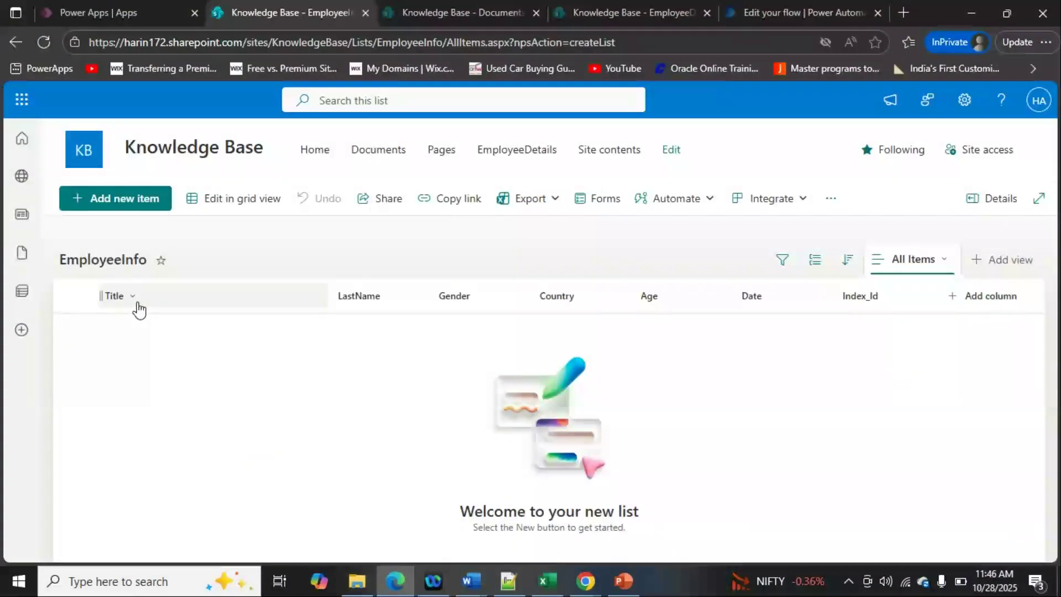
{"action": "left_click", "coordinate": [963, 101]}
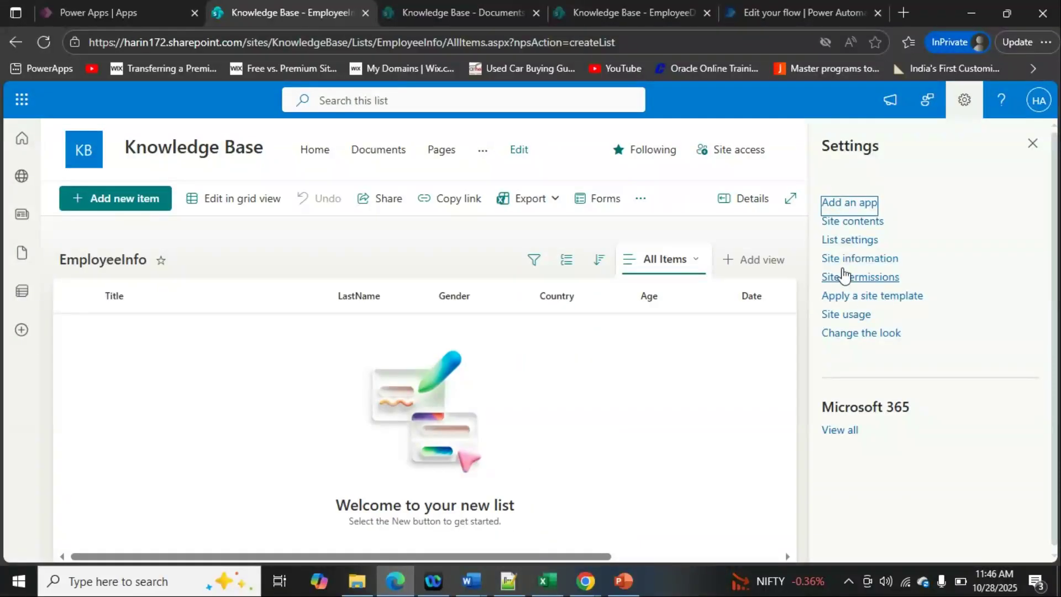
{"action": "left_click", "coordinate": [841, 241]}
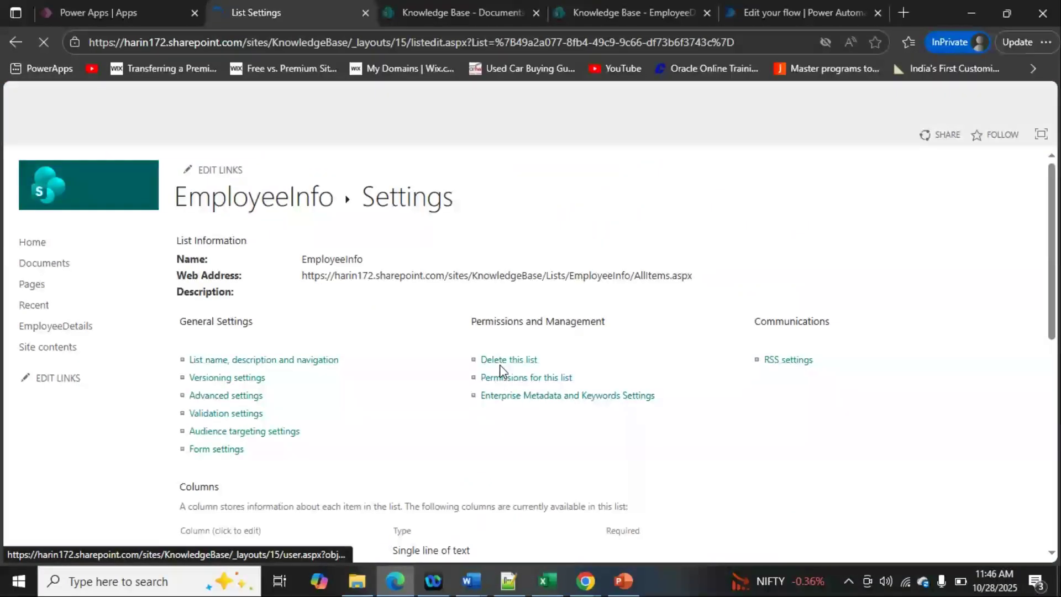
{"action": "scroll", "coordinate": [385, 413], "scroll_direction": "down", "scroll_amount": 4}
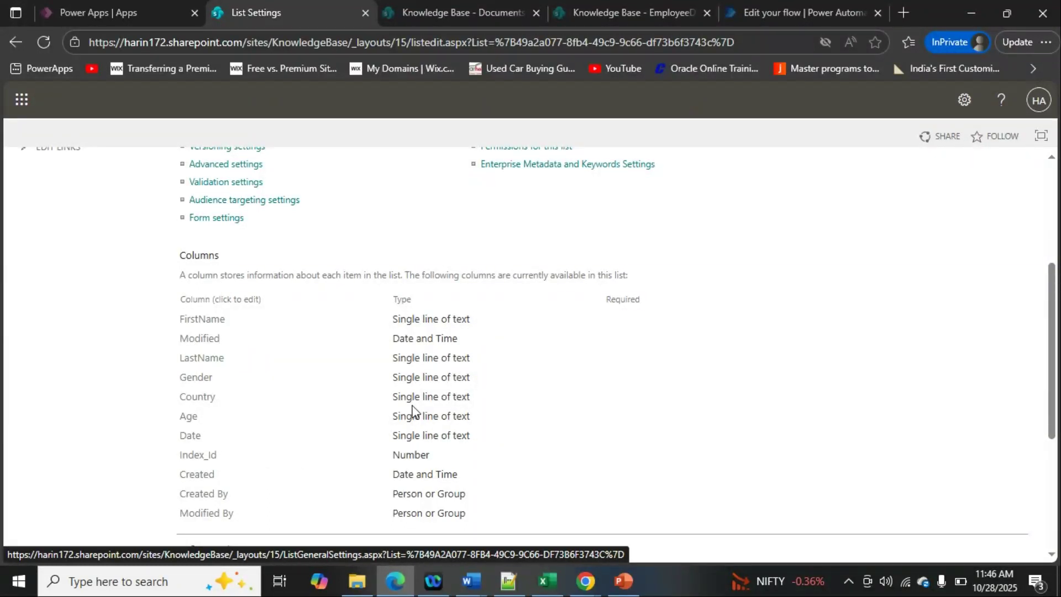
{"action": "scroll", "coordinate": [413, 410], "scroll_direction": "down", "scroll_amount": 1}
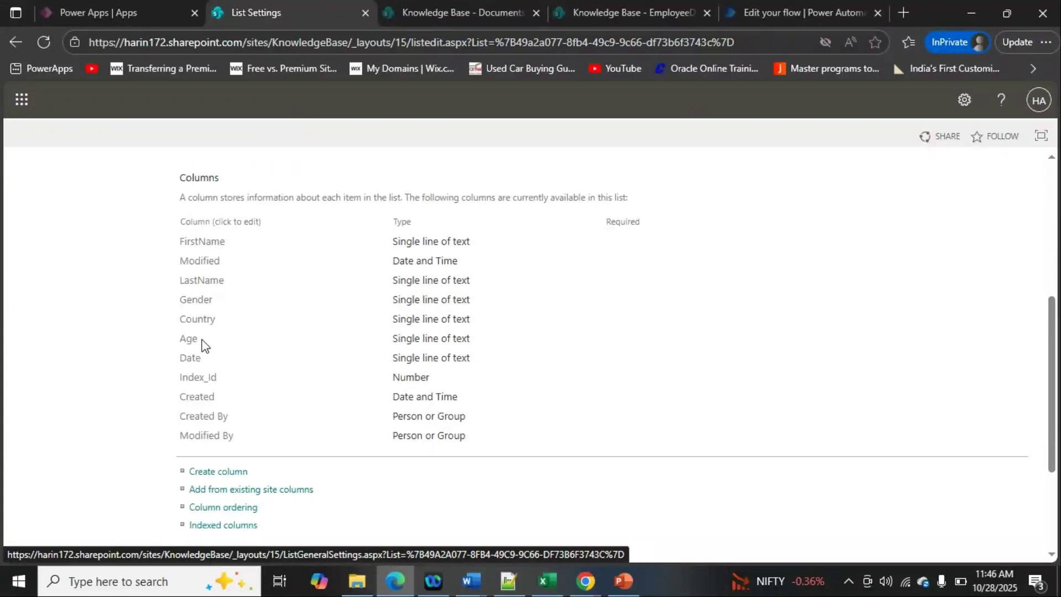
{"action": "scroll", "coordinate": [456, 318], "scroll_direction": "up", "scroll_amount": 4}
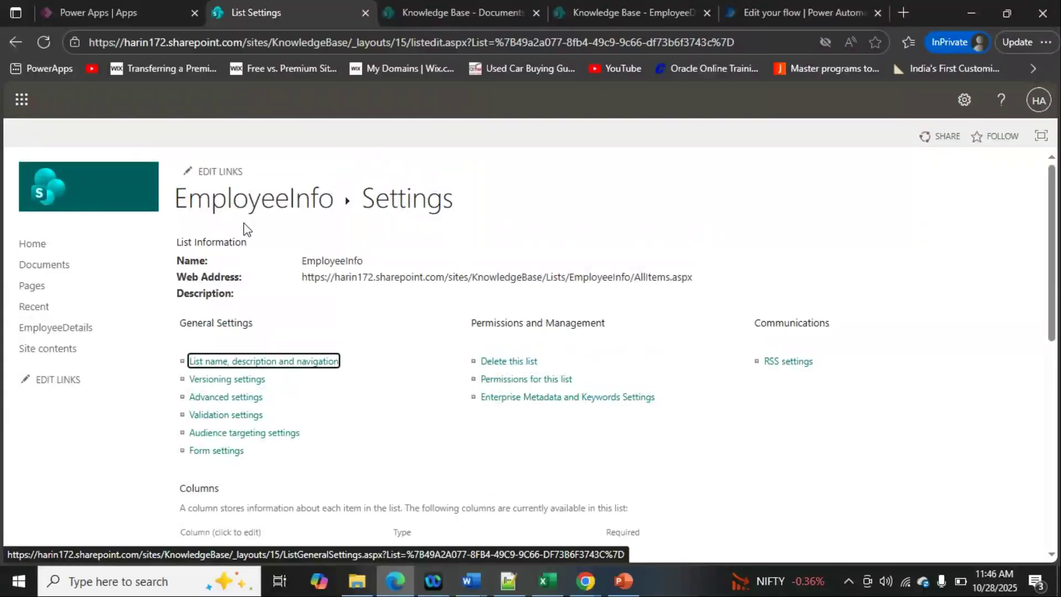
{"action": "left_click", "coordinate": [246, 217]}
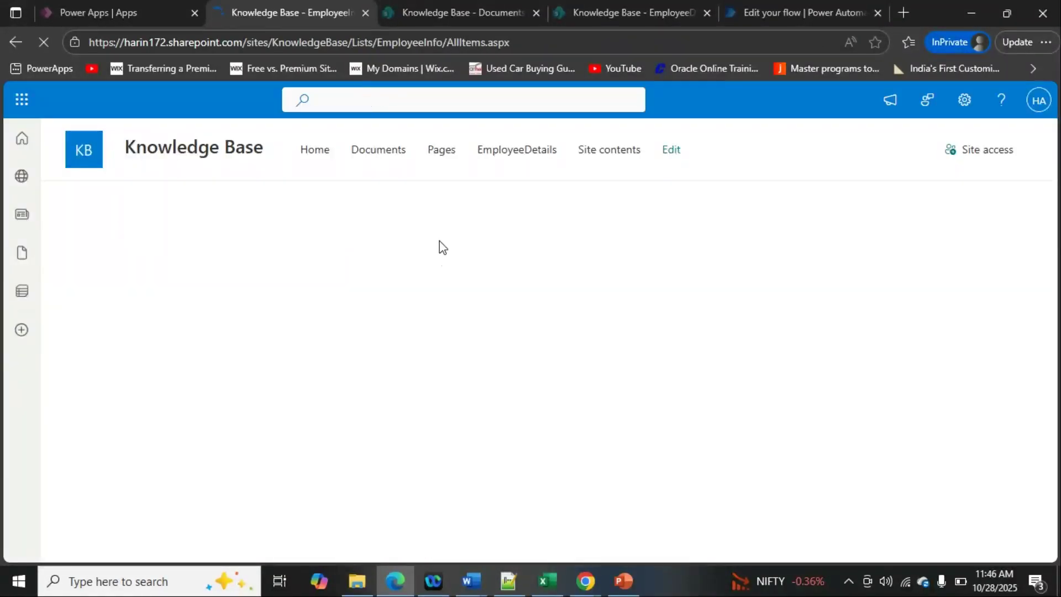
- Check the Documents library for file_example_XLS_5000.xlsx against the workbook open in Excel, and return to the library
{"action": "left_click", "coordinate": [442, 14]}
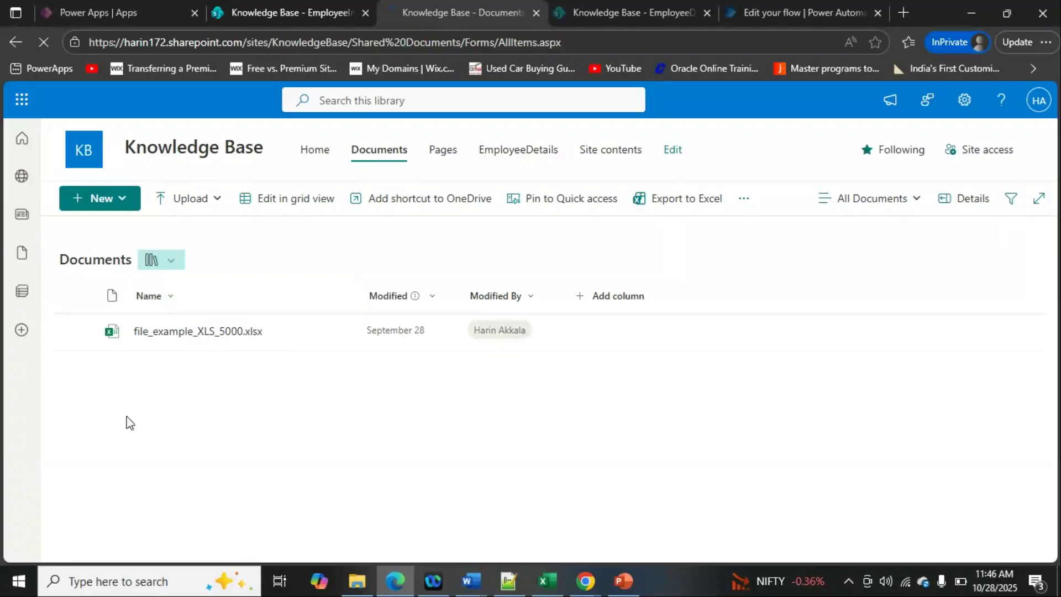
{"action": "left_click", "coordinate": [547, 580]}
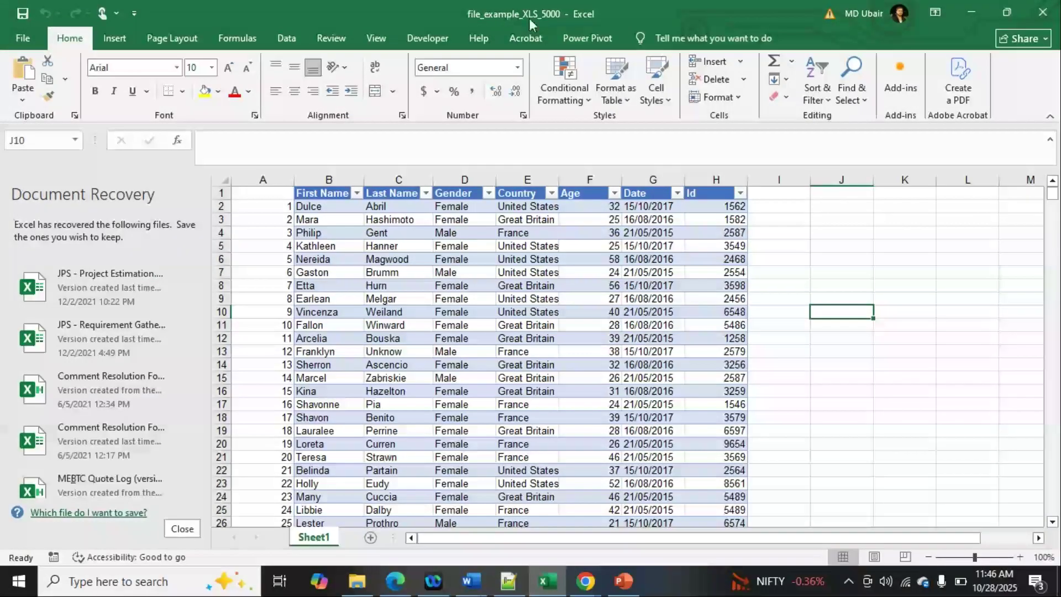
{"action": "left_click", "coordinate": [972, 12]}
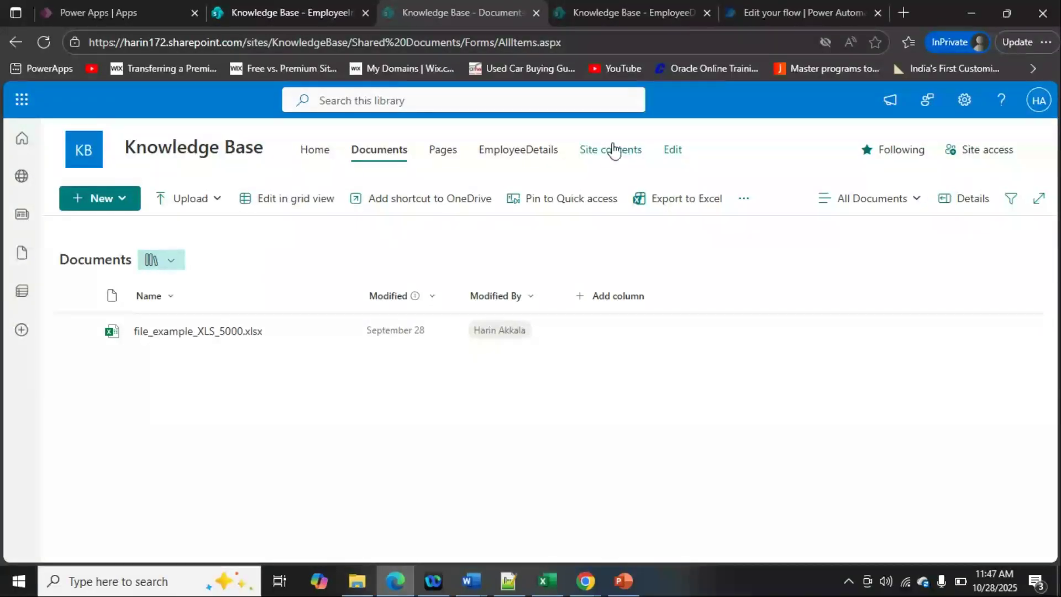
- Switch to Power Automate, go to its home page and open the DataImport flow from My flows for editing
{"action": "left_click", "coordinate": [752, 15]}
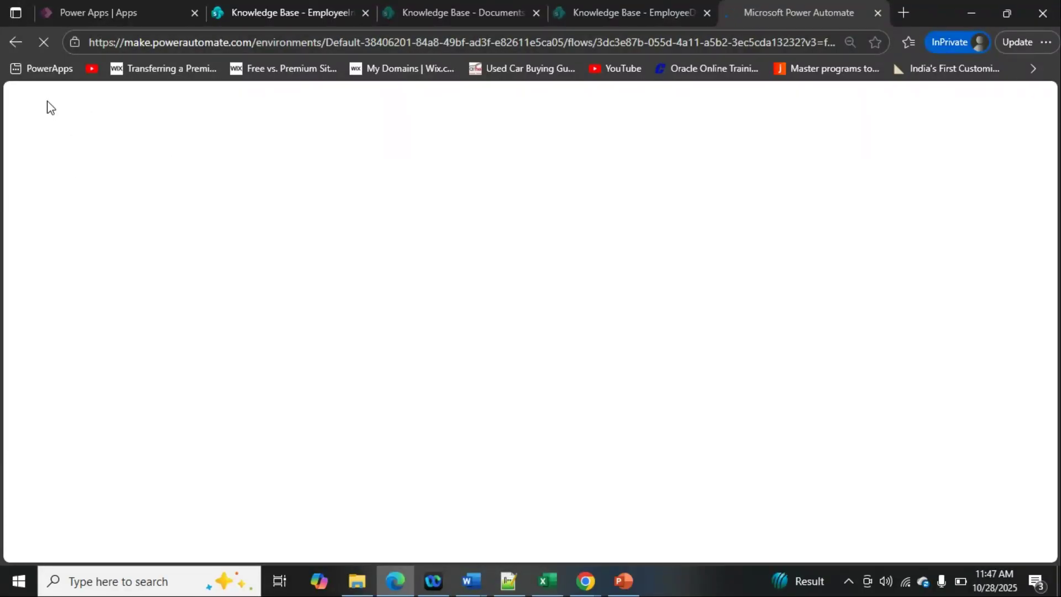
{"action": "left_click_drag", "start_coordinate": [248, 42], "coordinate": [835, 42]}
{"action": "key", "text": "BackSpace"}
{"action": "key", "text": "Return"}
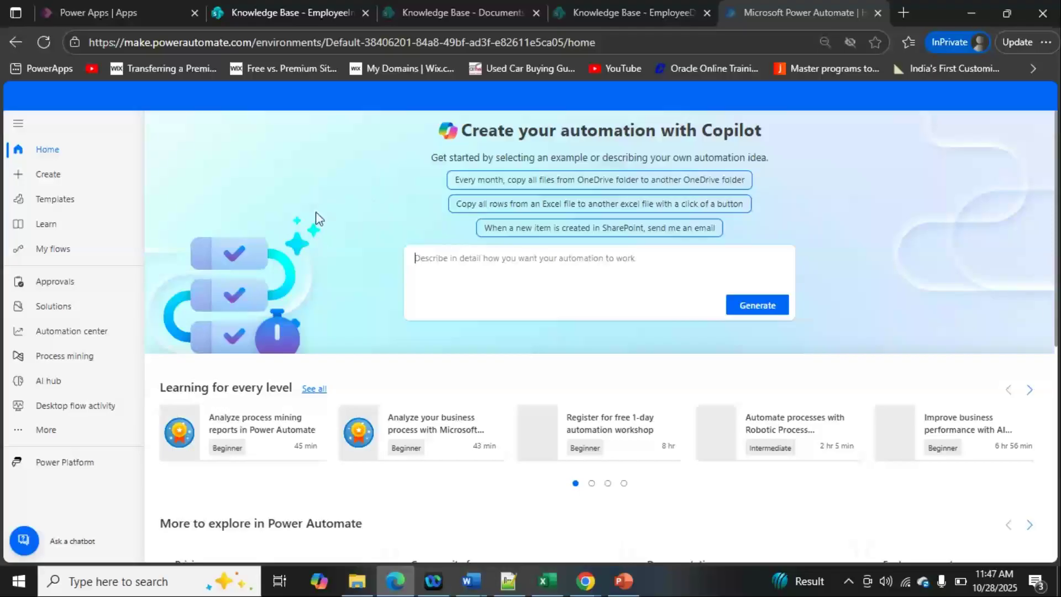
{"action": "left_click", "coordinate": [55, 249]}
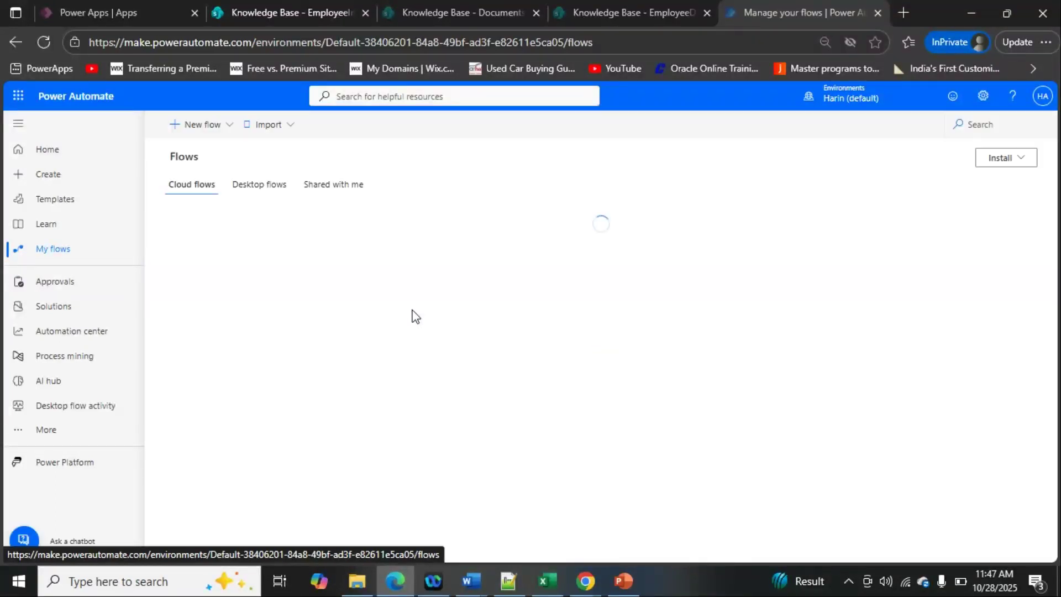
{"action": "left_click", "coordinate": [203, 131]}
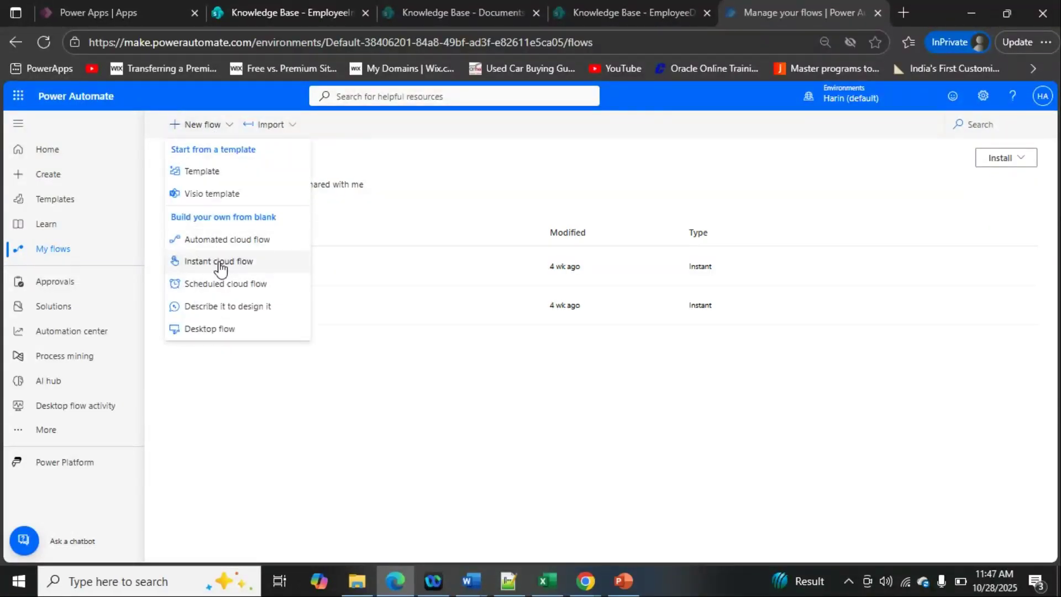
{"action": "left_click", "coordinate": [473, 431]}
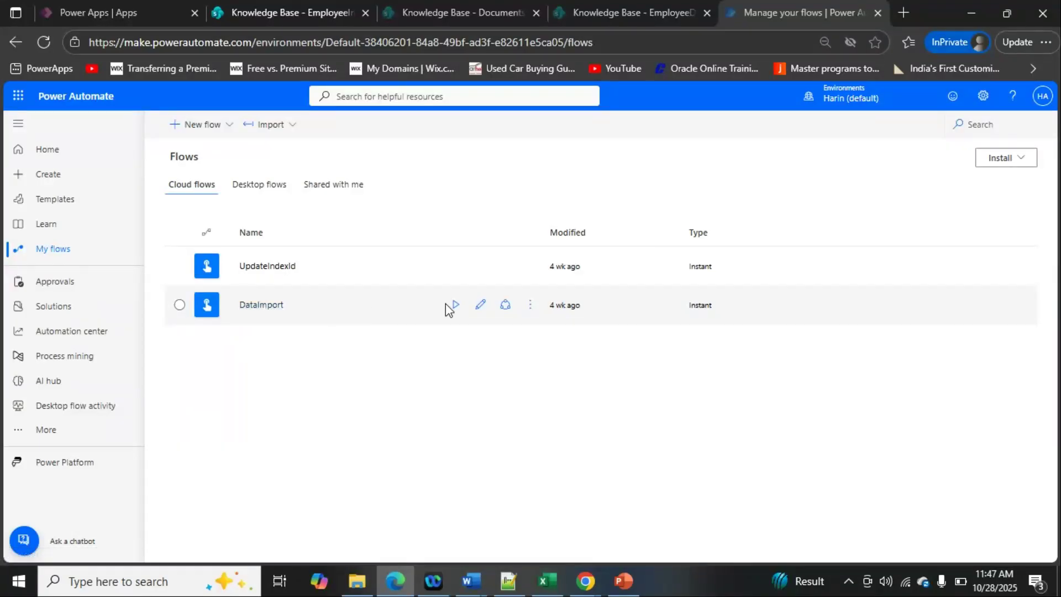
{"action": "left_click", "coordinate": [481, 308]}
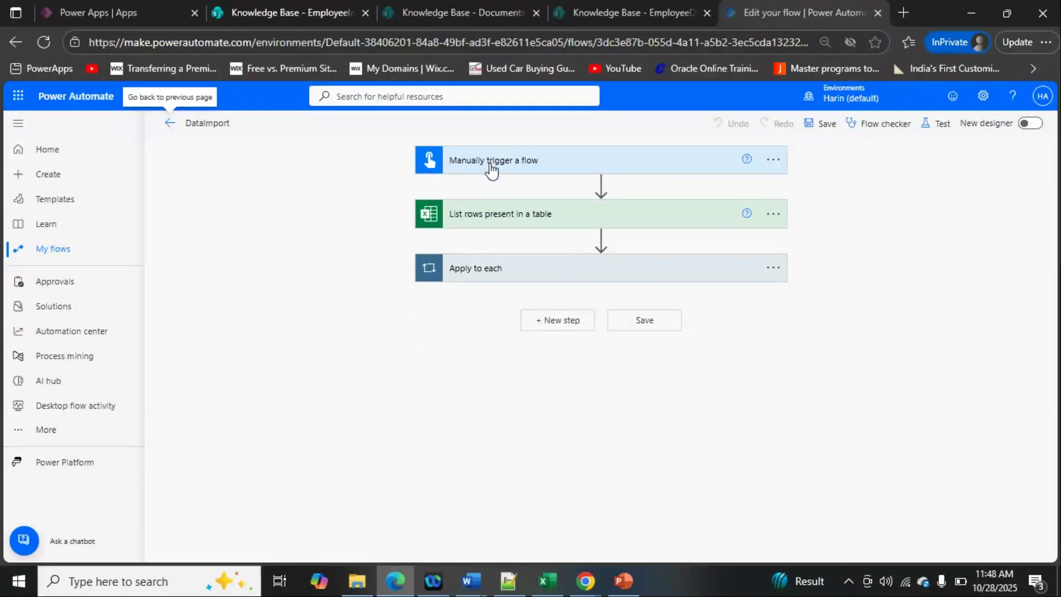
- Examine the flow's manual trigger and expand the settings of the List rows present in a table action
{"action": "left_click", "coordinate": [491, 171]}
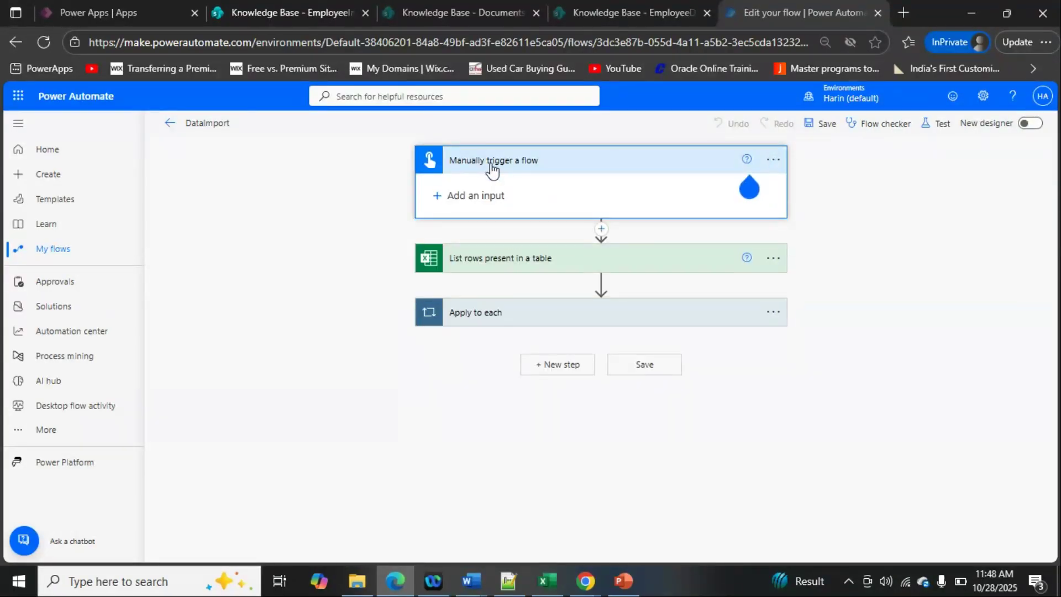
{"action": "left_click", "coordinate": [491, 166]}
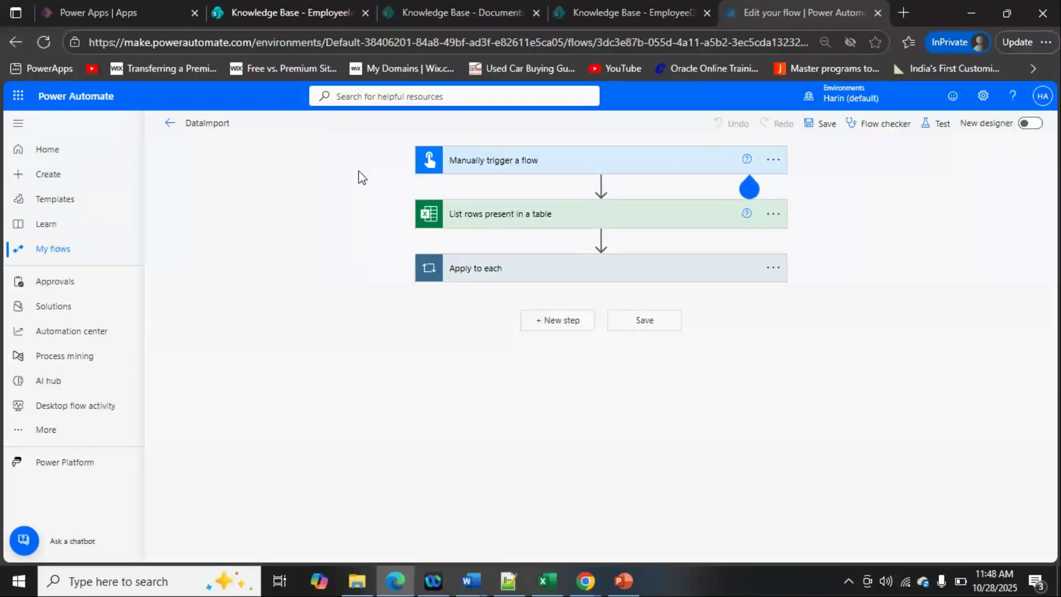
{"action": "left_click", "coordinate": [538, 217]}
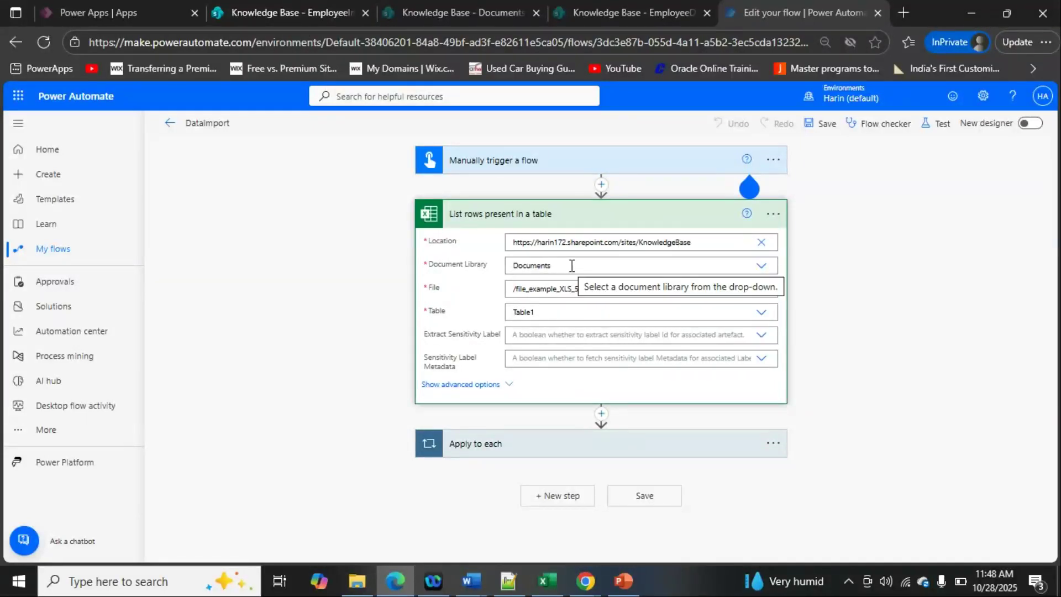
- Look up the Documents library in the SharePoint site contents and open it
{"action": "left_click", "coordinate": [437, 14]}
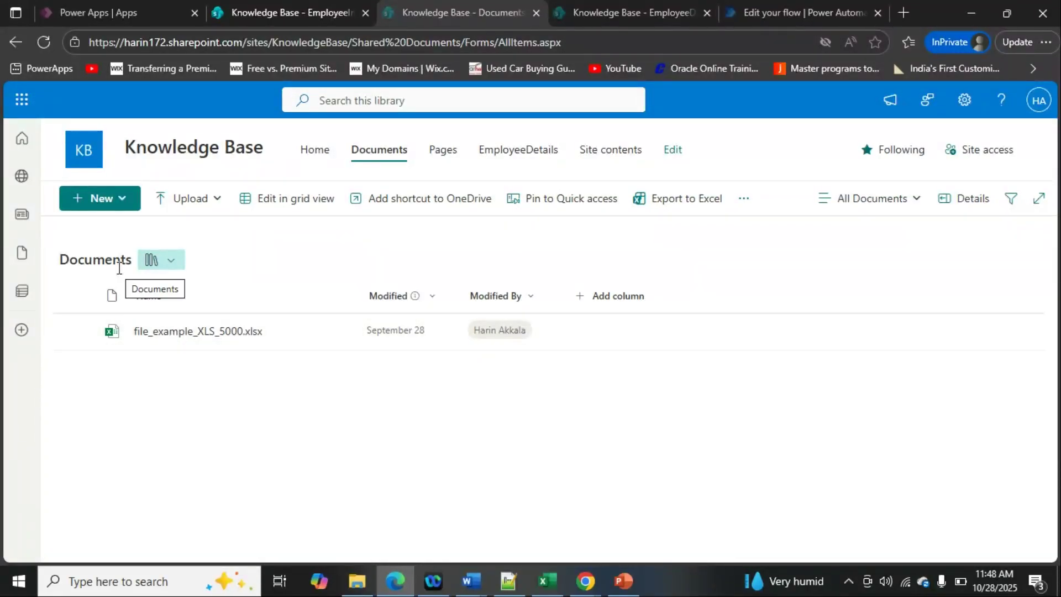
{"action": "left_click", "coordinate": [965, 105]}
{"action": "left_click", "coordinate": [860, 223]}
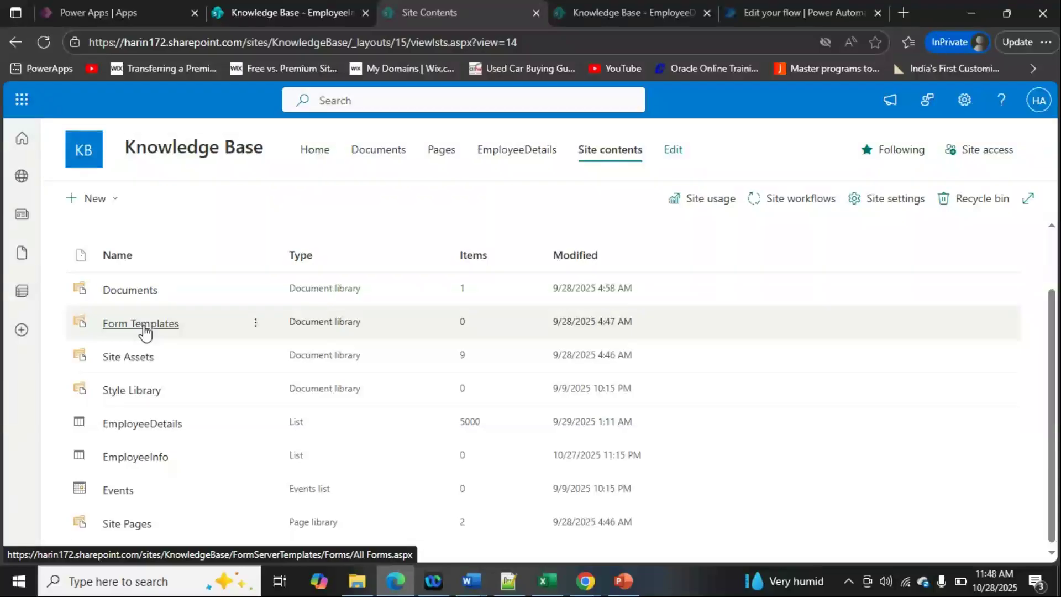
{"action": "left_click", "coordinate": [136, 298]}
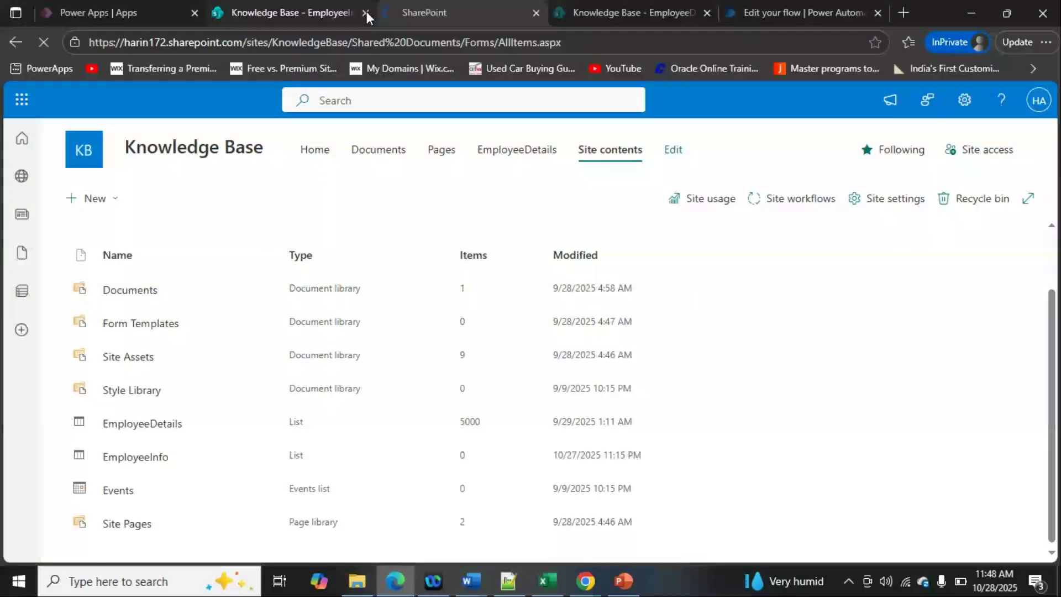
- Return to the DataImport flow and view the workbooks available for the Excel action's File setting without changing the selection
{"action": "left_click", "coordinate": [741, 8]}
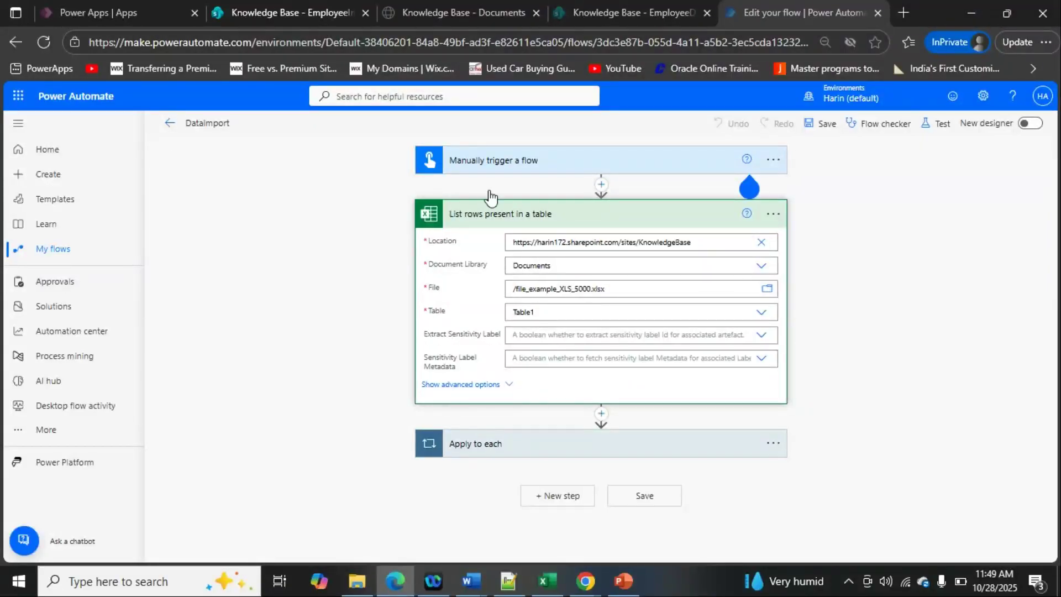
{"action": "left_click", "coordinate": [768, 289]}
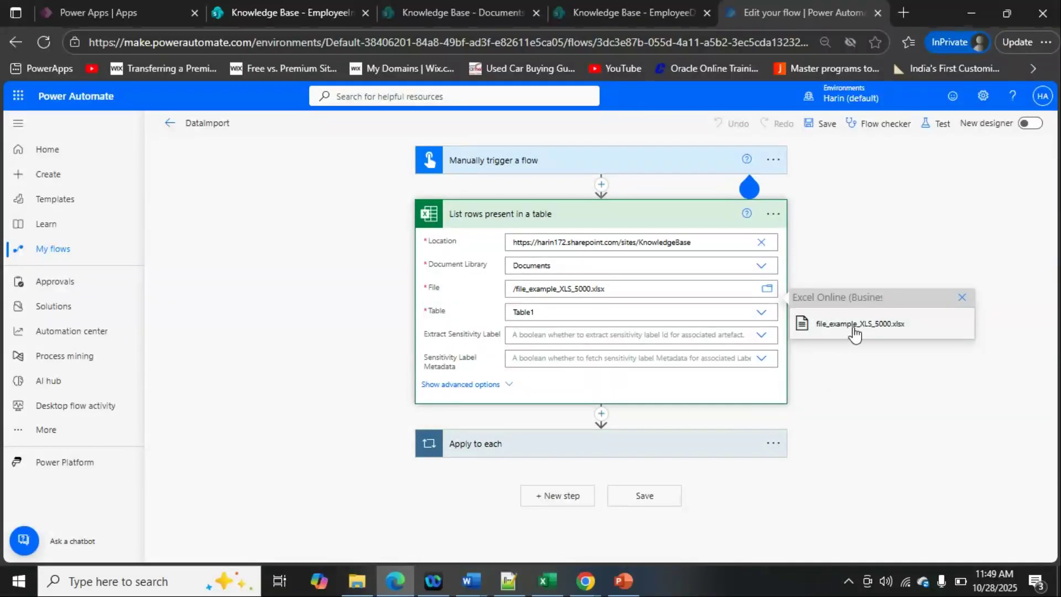
{"action": "left_click", "coordinate": [856, 260]}
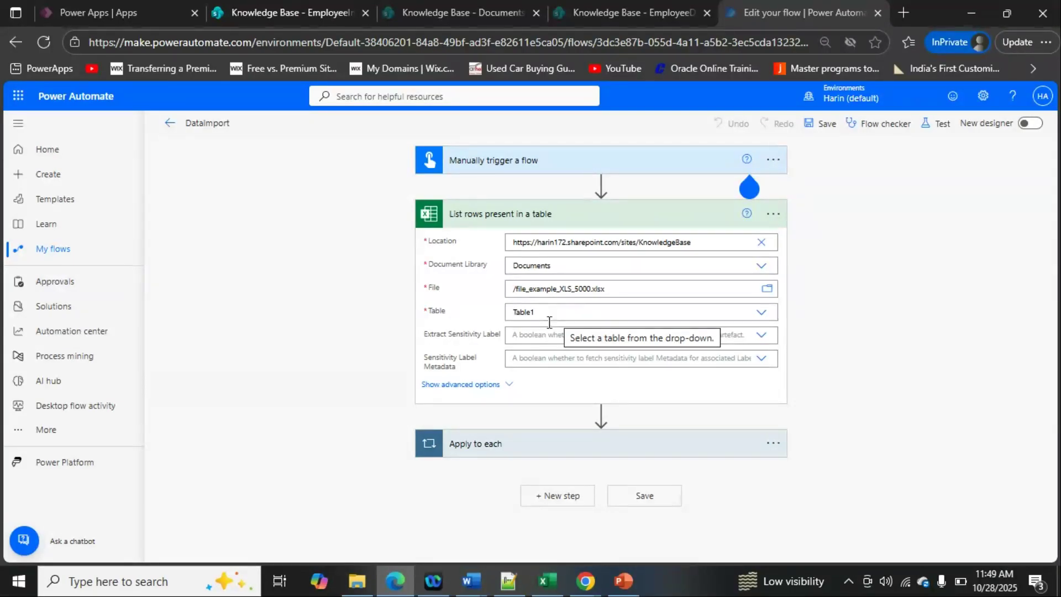
- Review the EmployeeInfo list and the workbook stored in the Documents library of the SharePoint site
{"action": "mouse_move", "coordinate": [544, 580]}
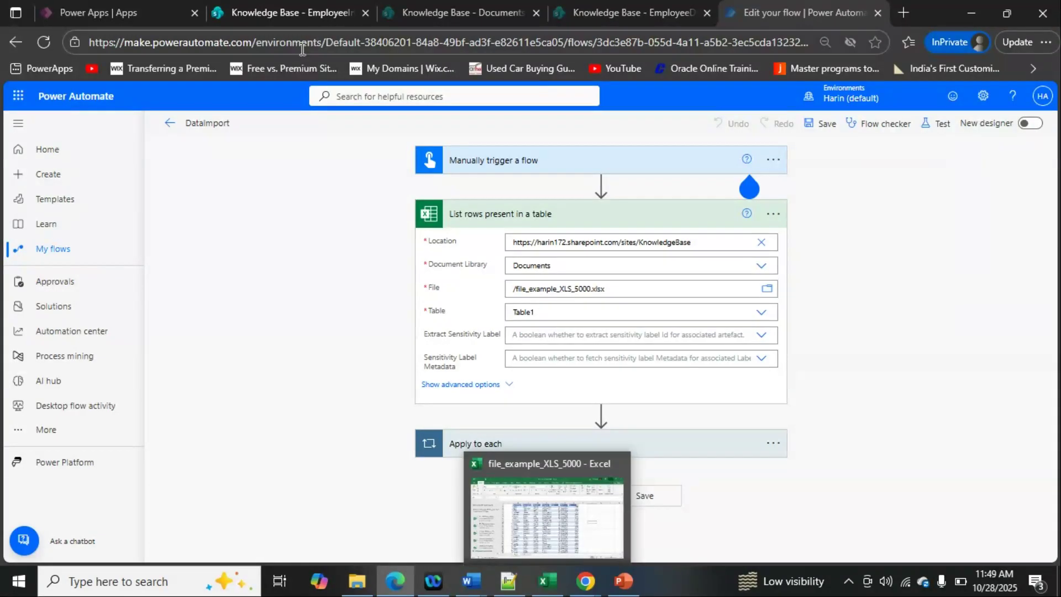
{"action": "left_click", "coordinate": [296, 12]}
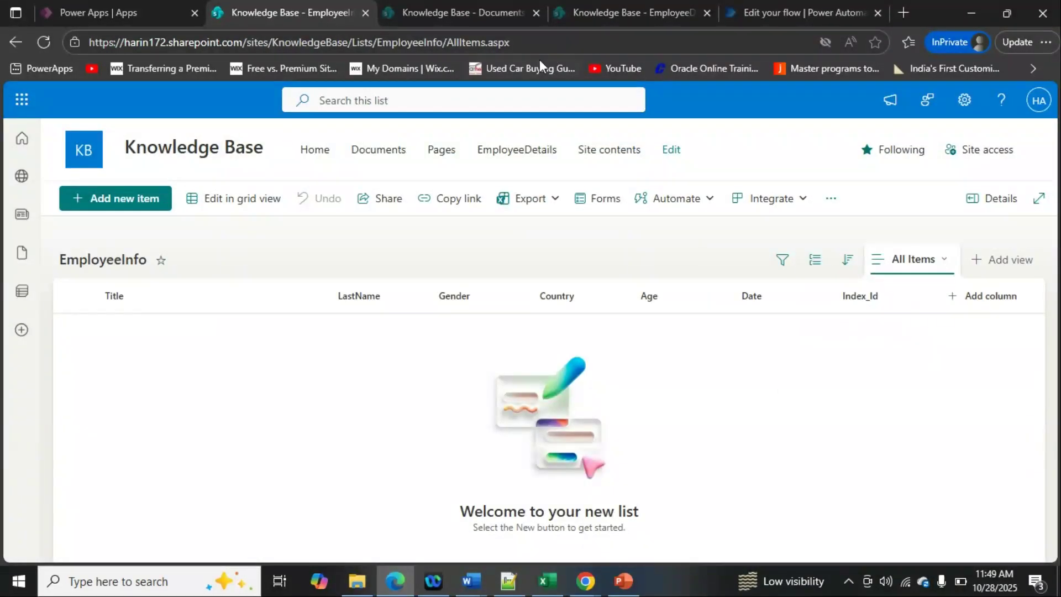
{"action": "left_click", "coordinate": [591, 16]}
{"action": "left_click", "coordinate": [456, 13]}
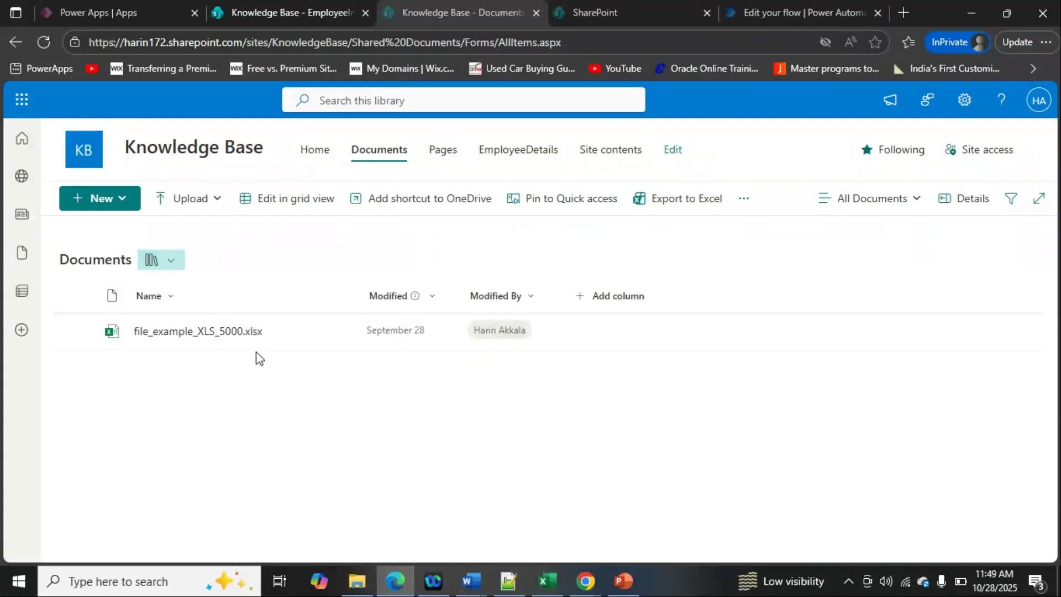
- Switch to Excel to examine the column headers of file_example_XLS_5000, and return to the DataImport flow
{"action": "left_click", "coordinate": [548, 581]}
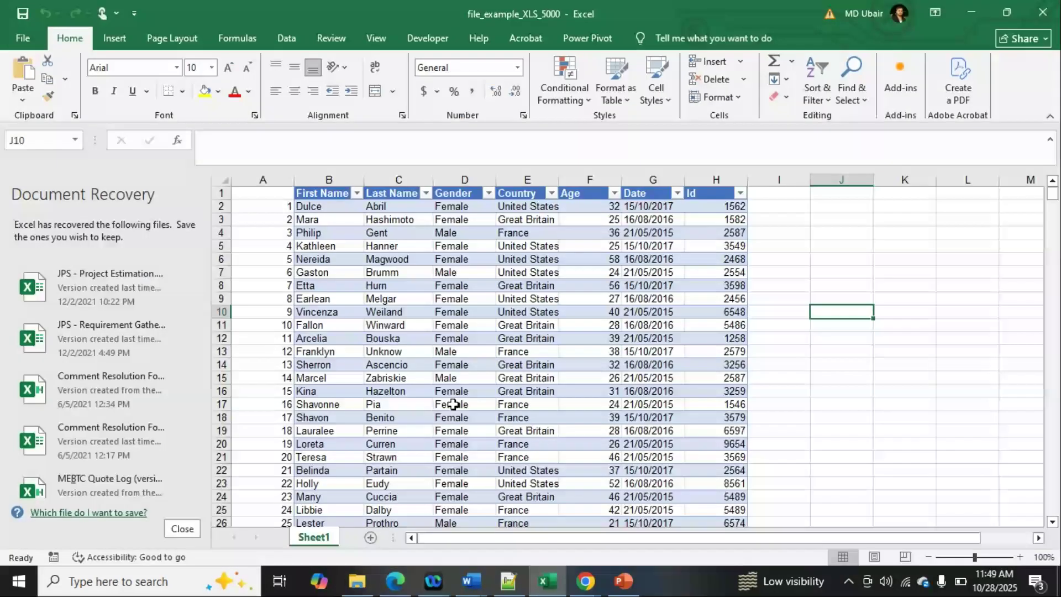
{"action": "left_click", "coordinate": [325, 193]}
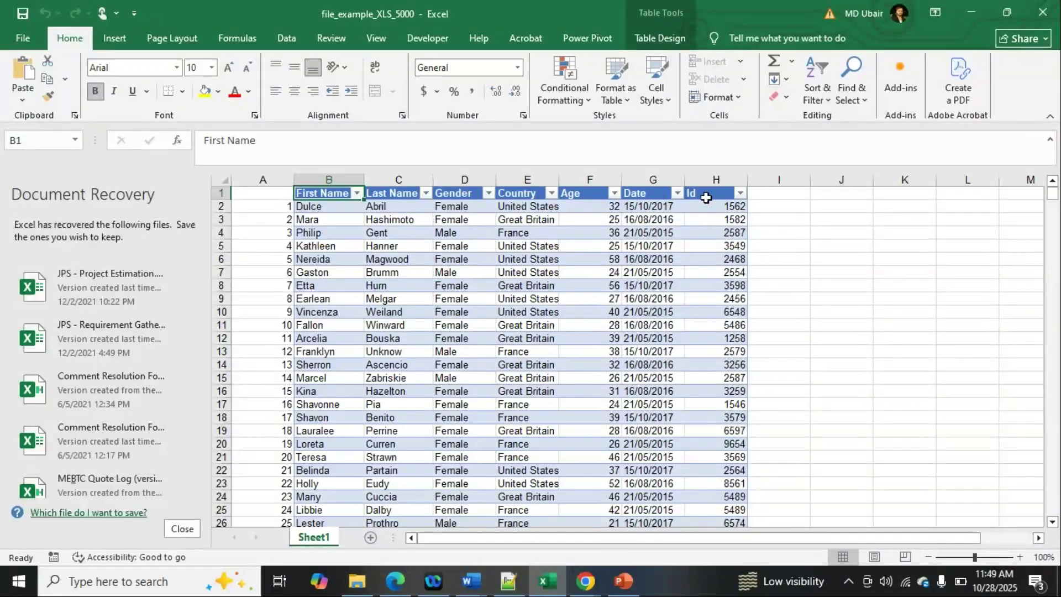
{"action": "left_click", "coordinate": [782, 228]}
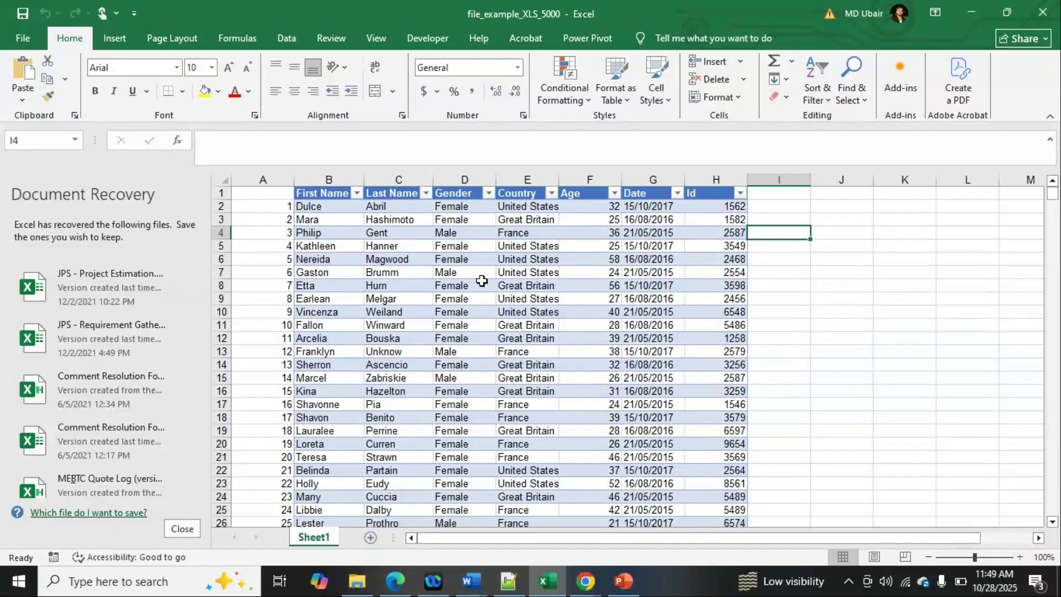
{"action": "left_click", "coordinate": [586, 580]}
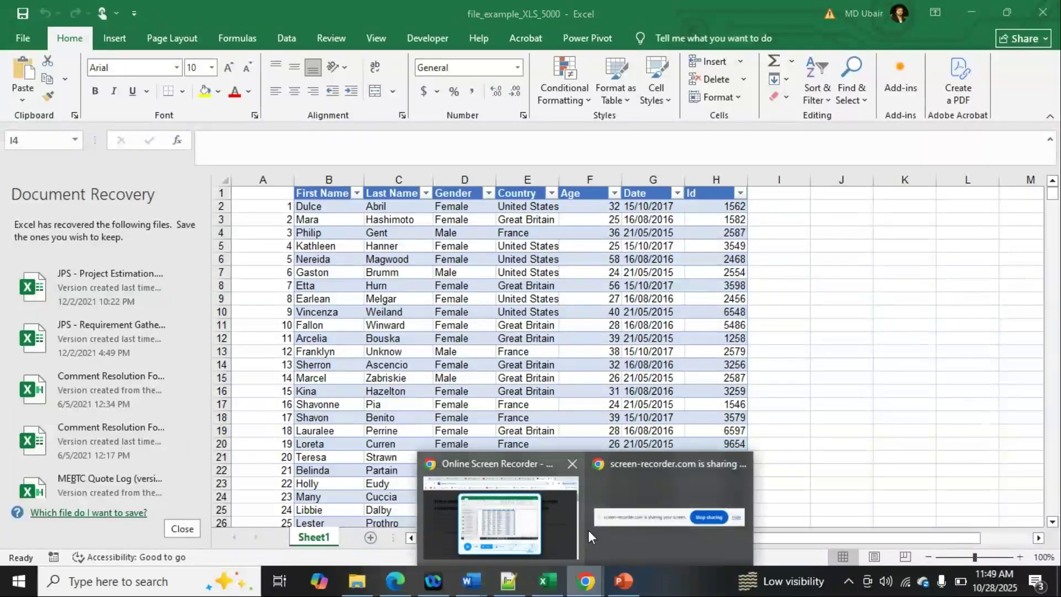
{"action": "left_click", "coordinate": [405, 588]}
{"action": "left_click", "coordinate": [787, 18]}
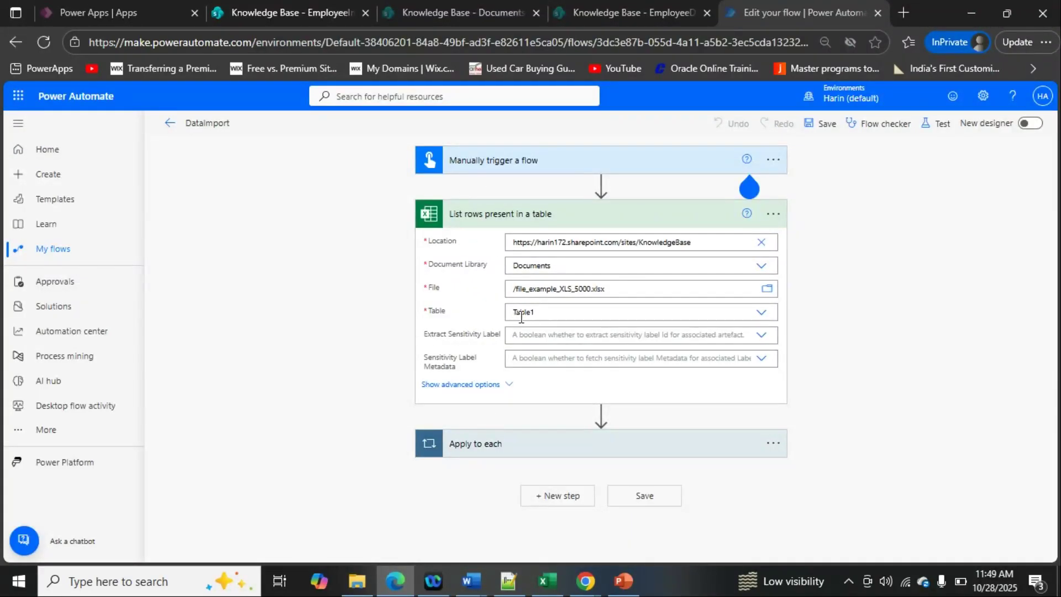
- Switch to Excel and select the employee data from the First Name header through the Id column, down to row 430
{"action": "left_click", "coordinate": [544, 582]}
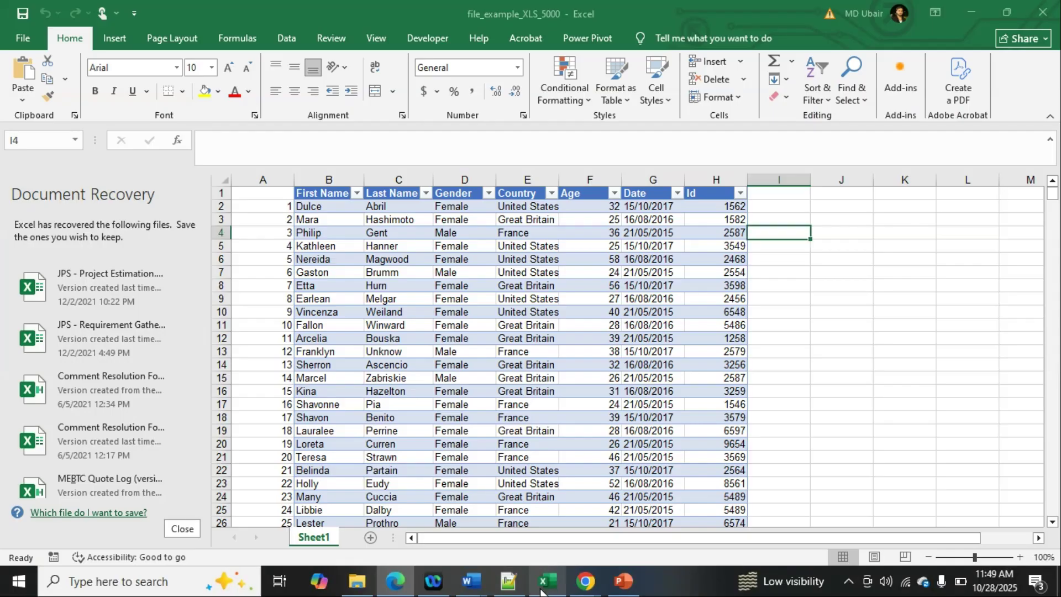
{"action": "left_click", "coordinate": [322, 194]}
{"action": "left_click_drag", "start_coordinate": [323, 195], "coordinate": [747, 508]}
{"action": "left_click_drag", "start_coordinate": [733, 576], "coordinate": [721, 404]}
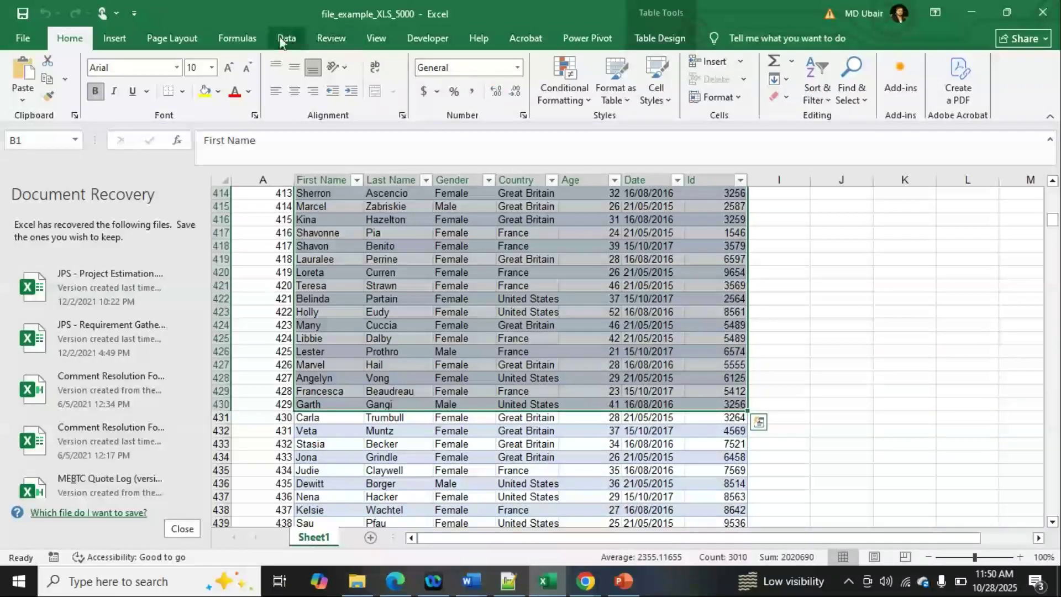
- Create a table without existing headers on the empty range I417:M430 beside the employee data
{"action": "left_click", "coordinate": [115, 38]}
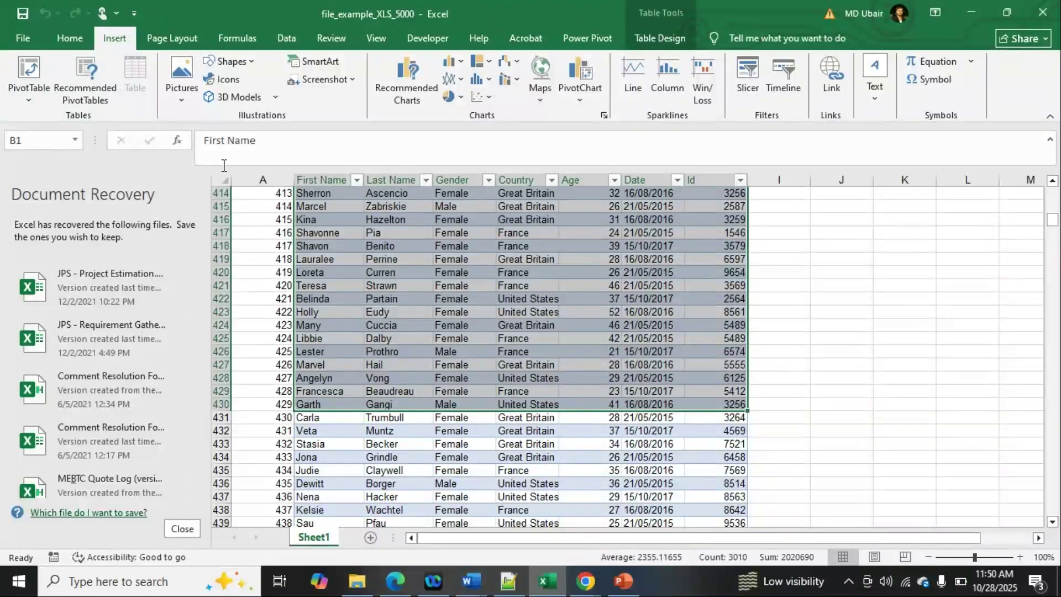
{"action": "left_click_drag", "start_coordinate": [779, 232], "coordinate": [1035, 406]}
{"action": "left_click_drag", "start_coordinate": [726, 537], "coordinate": [837, 535]}
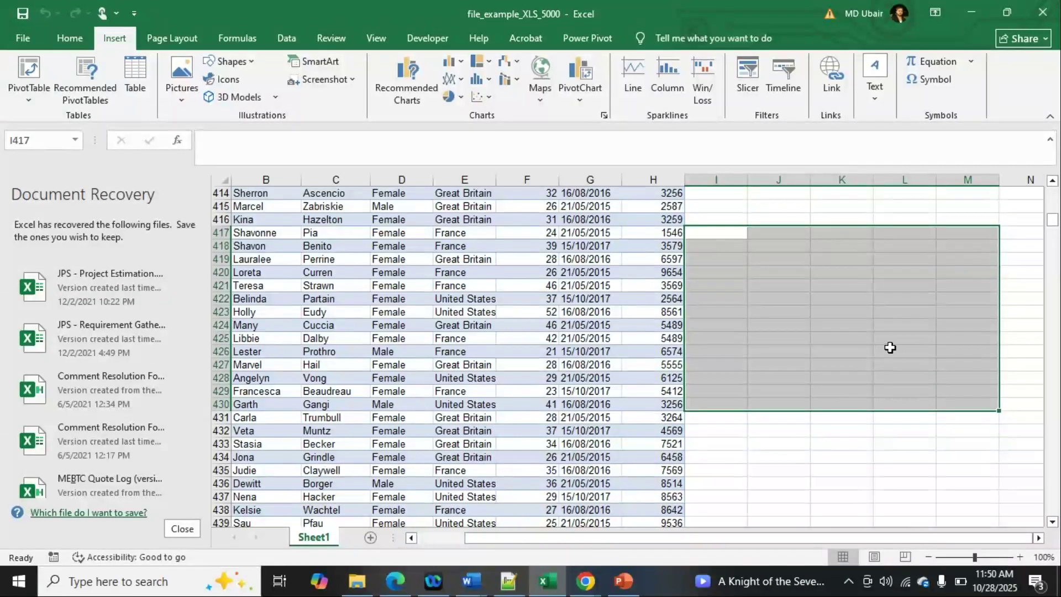
{"action": "left_click", "coordinate": [133, 83]}
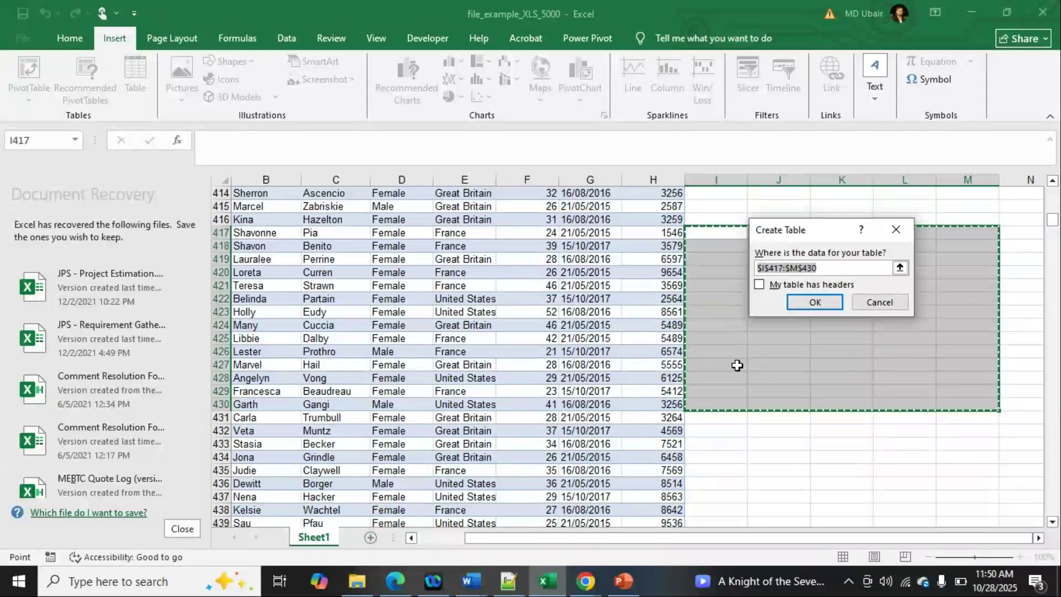
{"action": "left_click", "coordinate": [810, 303]}
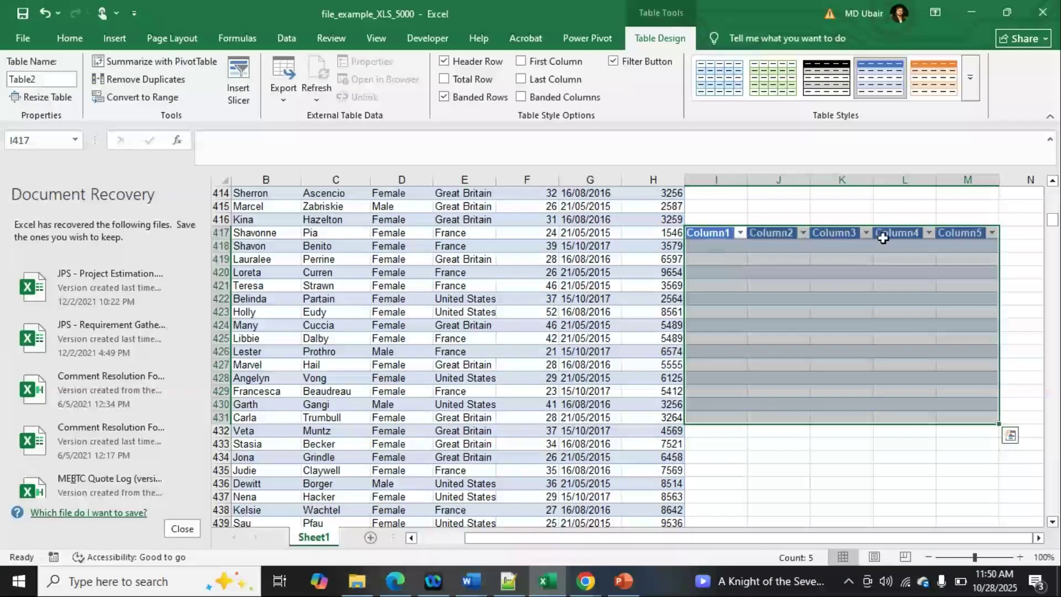
{"action": "left_click", "coordinate": [923, 433]}
{"action": "scroll", "coordinate": [805, 404], "scroll_direction": "up", "scroll_amount": 2}
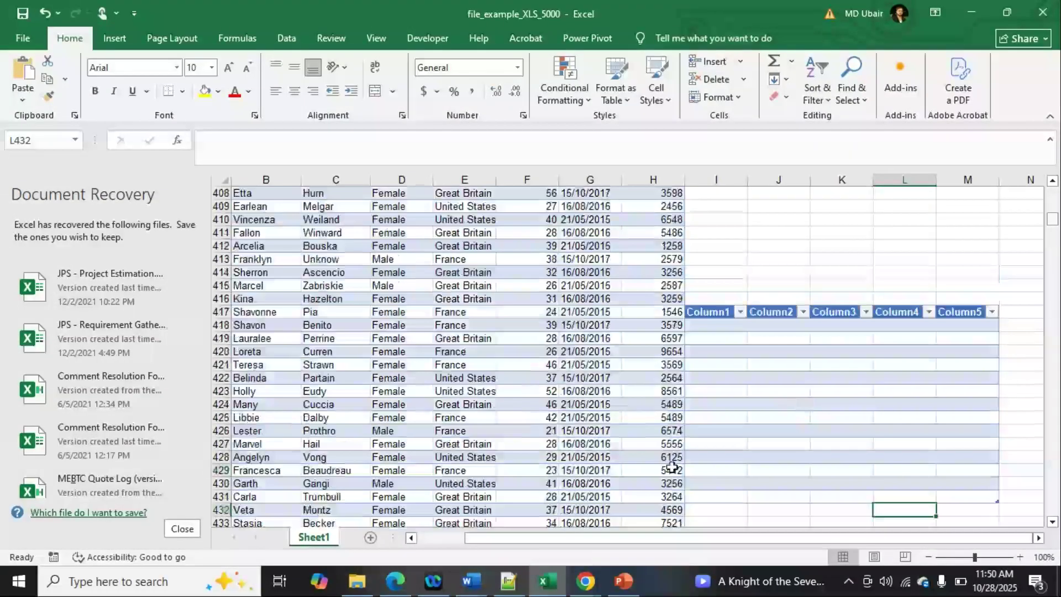
{"action": "scroll", "coordinate": [412, 367], "scroll_direction": "up", "scroll_amount": 12}
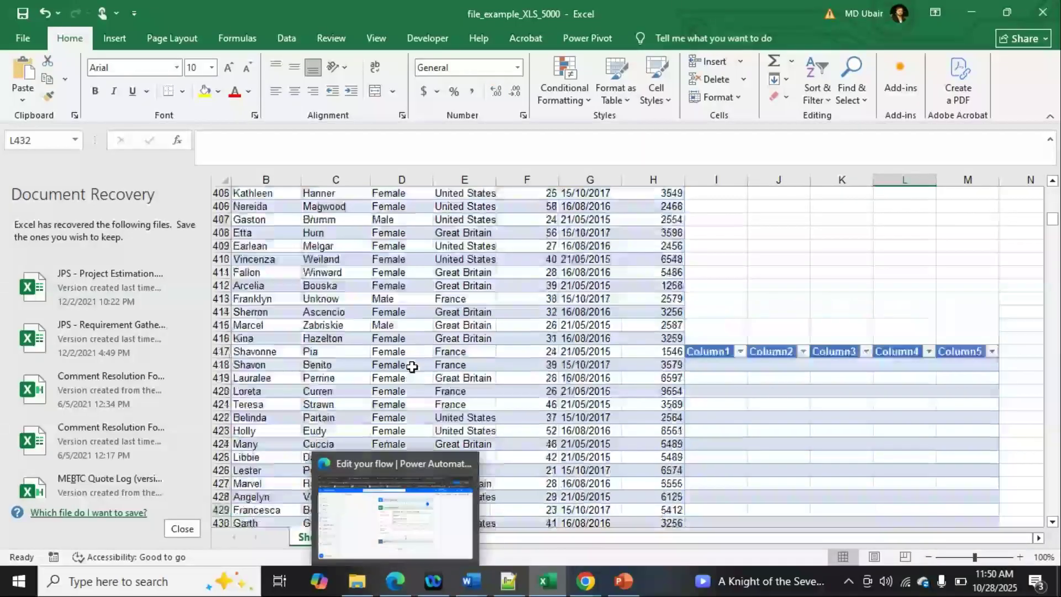
{"action": "scroll", "coordinate": [411, 367], "scroll_direction": "up", "scroll_amount": 20}
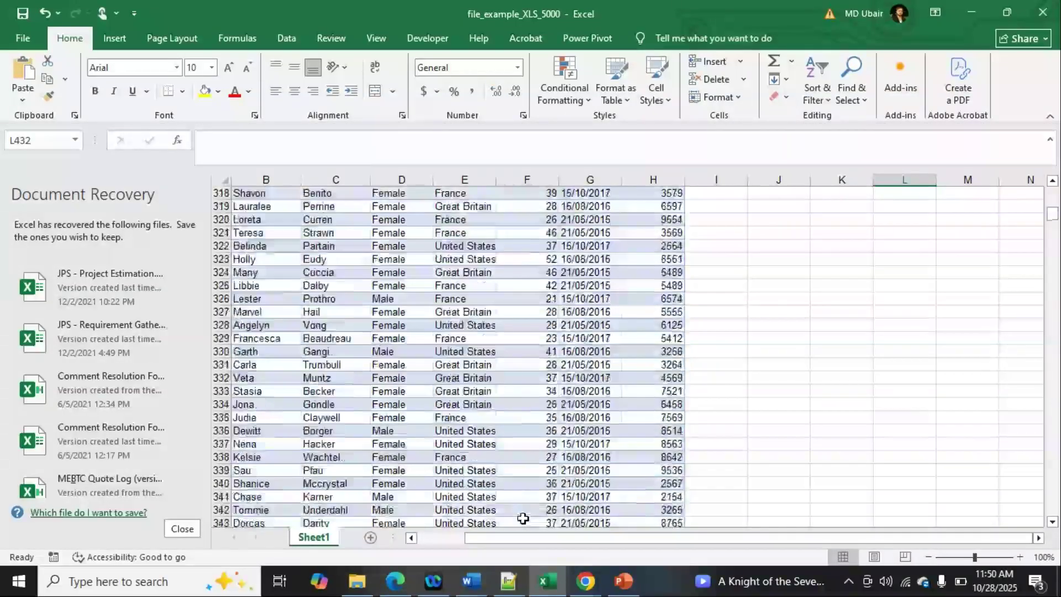
{"action": "scroll", "coordinate": [521, 518], "scroll_direction": "up", "scroll_amount": 11}
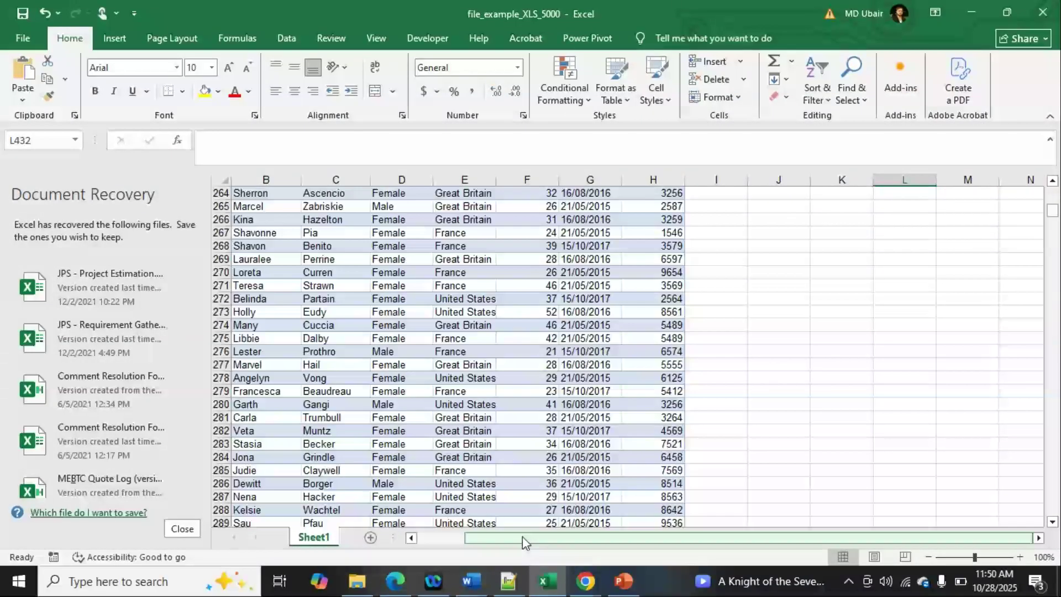
{"action": "left_click_drag", "start_coordinate": [525, 537], "coordinate": [448, 544]}
{"action": "scroll", "coordinate": [415, 402], "scroll_direction": "up", "scroll_amount": 12}
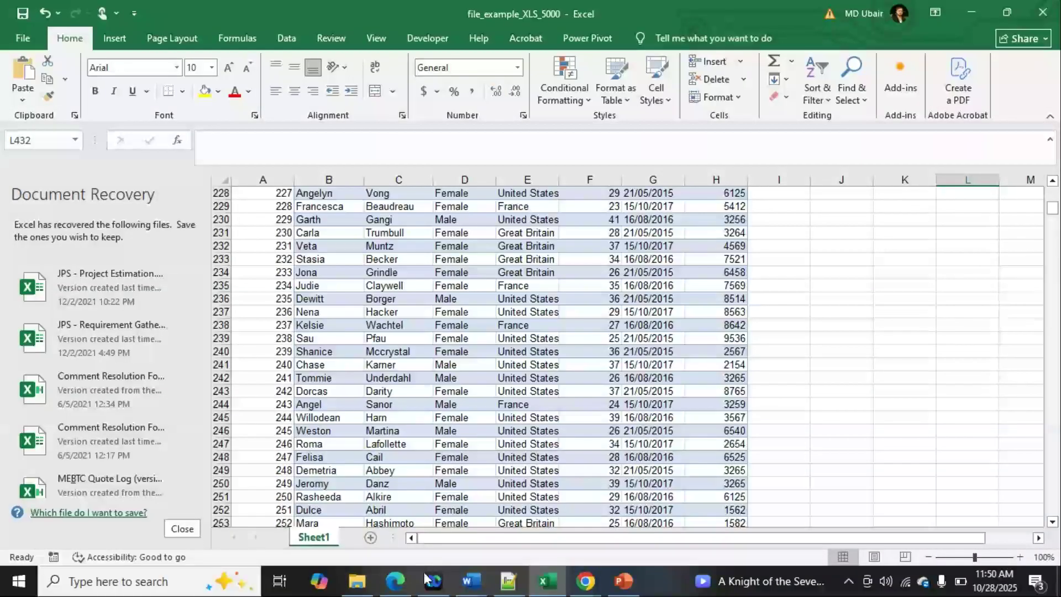
- Switch to the DataImport flow and expand the Apply to each loop and its Create item action to examine the field mappings
{"action": "left_click", "coordinate": [411, 585]}
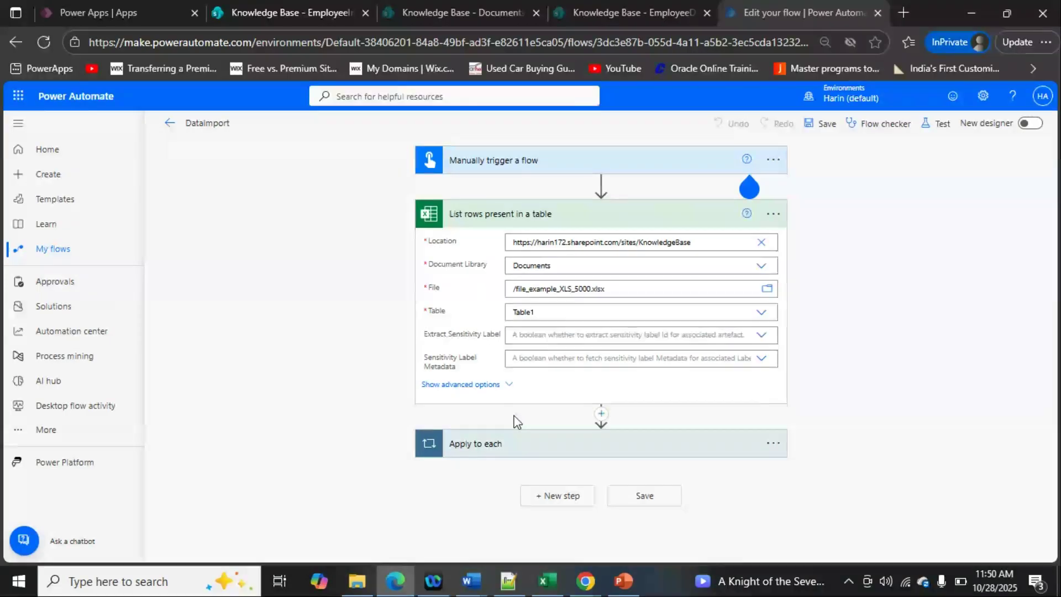
{"action": "left_click", "coordinate": [505, 443]}
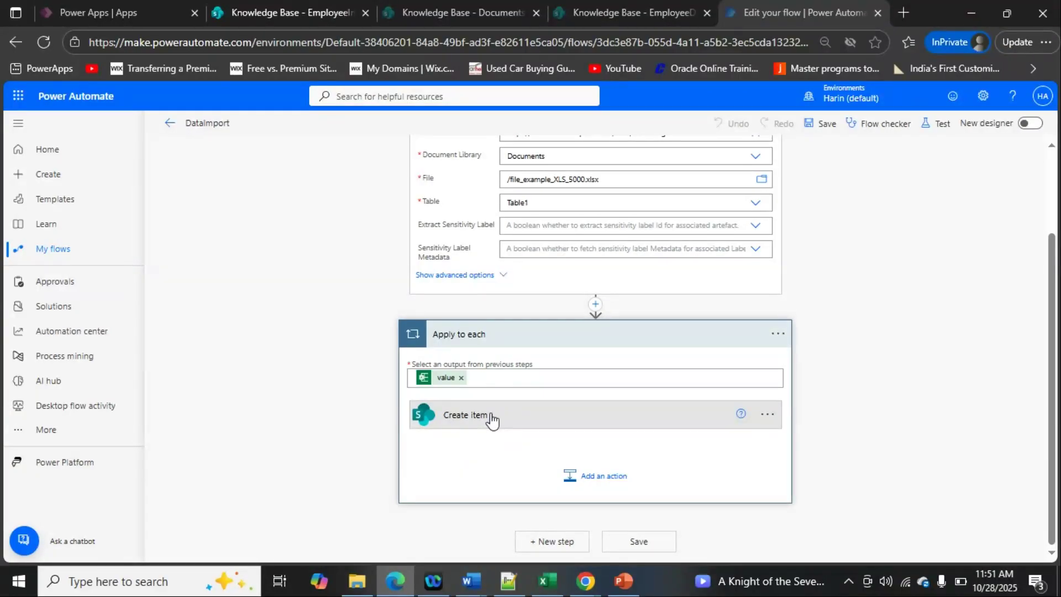
{"action": "left_click", "coordinate": [488, 422]}
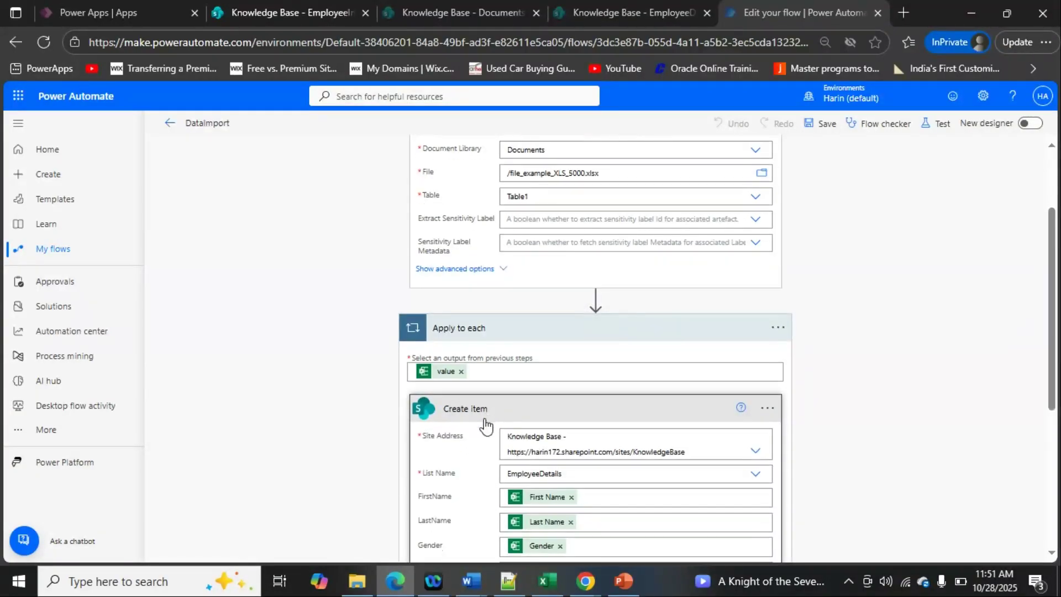
{"action": "scroll", "coordinate": [485, 425], "scroll_direction": "down", "scroll_amount": 3}
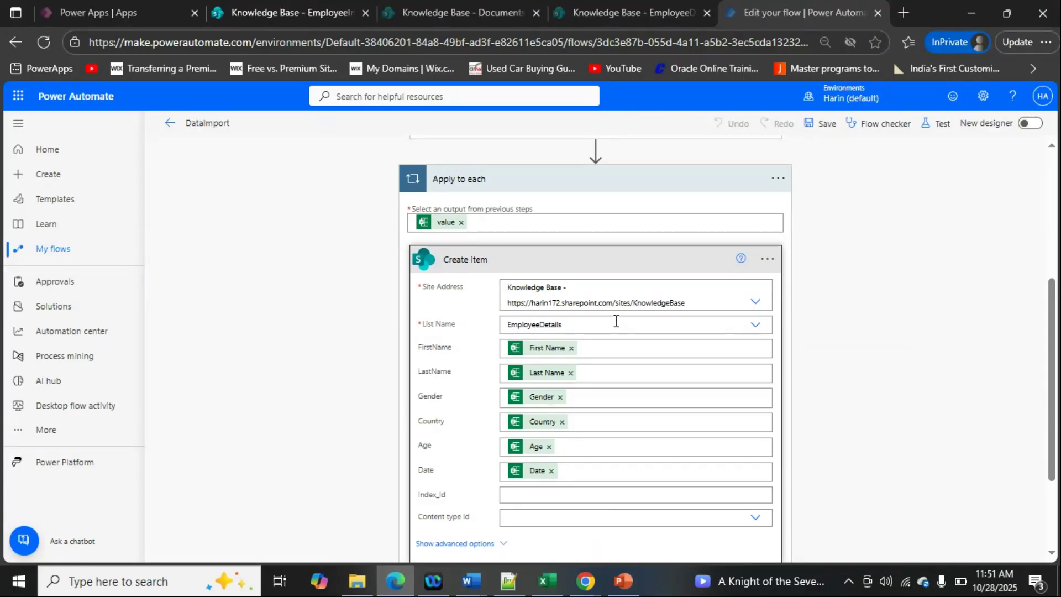
- Check the EmployeeInfo and EmployeeDetails lists in SharePoint, and set the Create item action's List Name to EmployeeInfo
{"action": "left_click", "coordinate": [271, 15]}
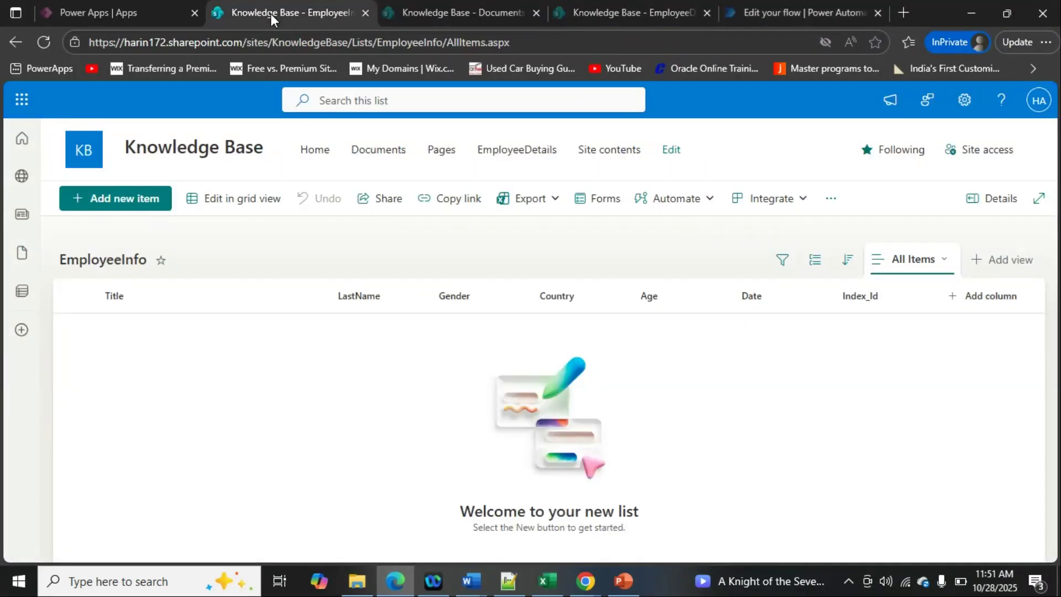
{"action": "left_click", "coordinate": [611, 10]}
{"action": "left_click", "coordinate": [762, 12]}
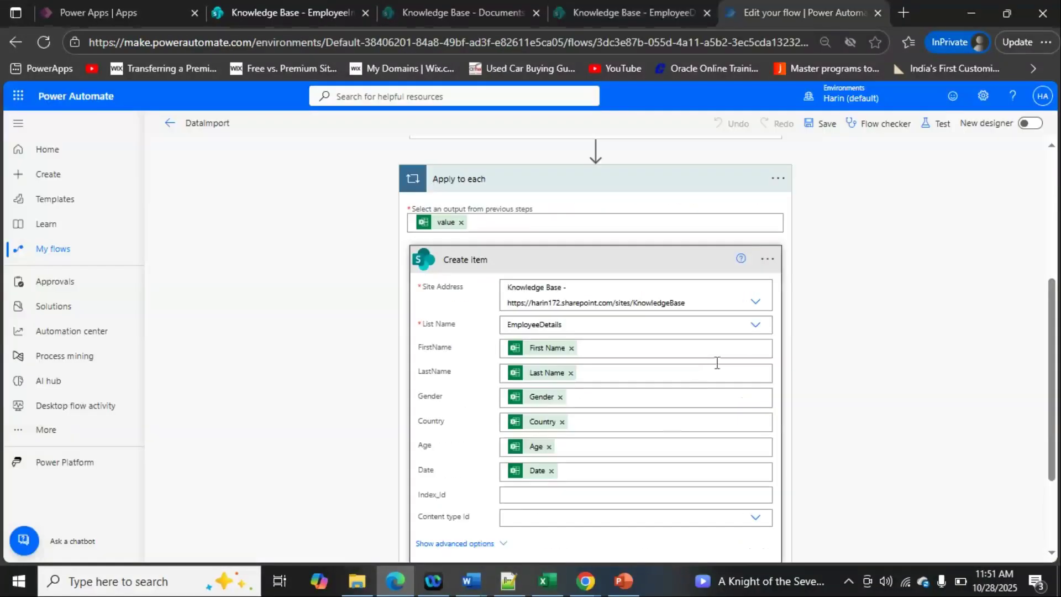
{"action": "left_click", "coordinate": [755, 325]}
{"action": "left_click", "coordinate": [542, 364]}
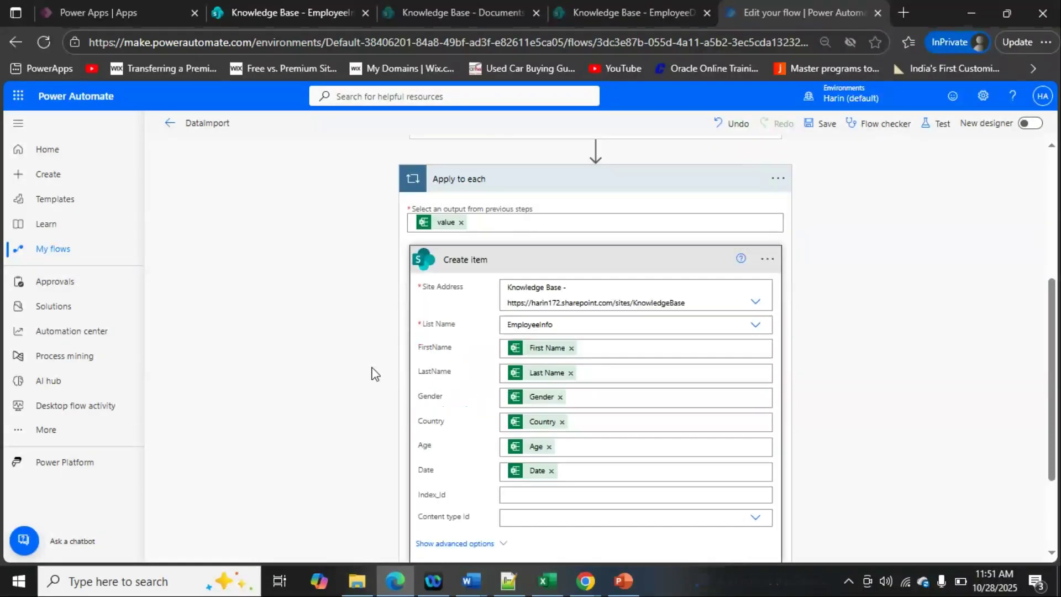
- Remove the existing dynamic values from the FirstName, LastName and Gender fields of the Create item action
{"action": "scroll", "coordinate": [373, 365], "scroll_direction": "down", "scroll_amount": 3}
{"action": "scroll", "coordinate": [547, 326], "scroll_direction": "up", "scroll_amount": 3}
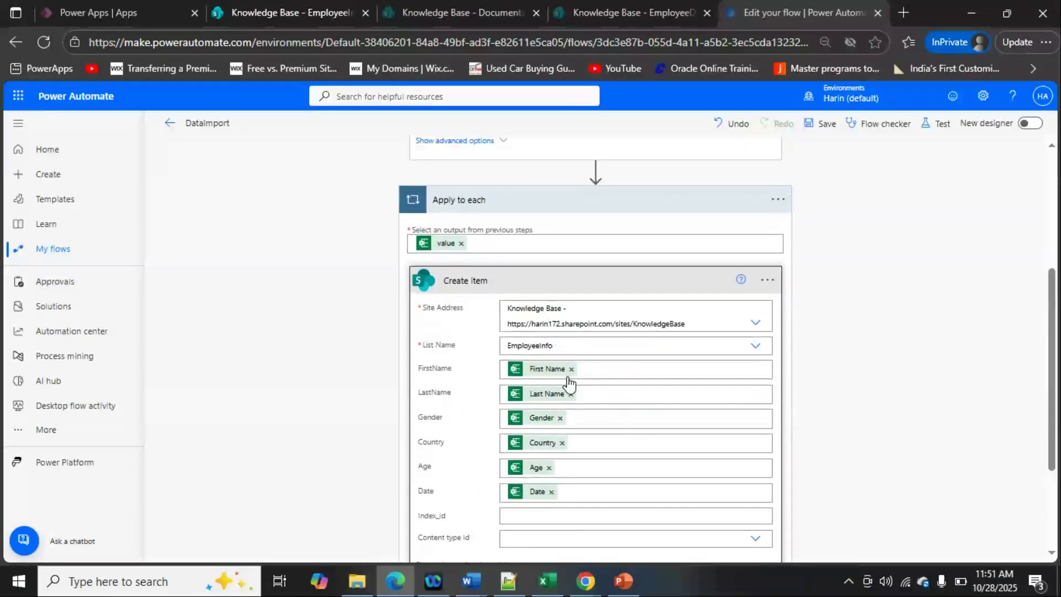
{"action": "left_click", "coordinate": [572, 369]}
{"action": "left_click", "coordinate": [562, 429]}
{"action": "left_click", "coordinate": [571, 391]}
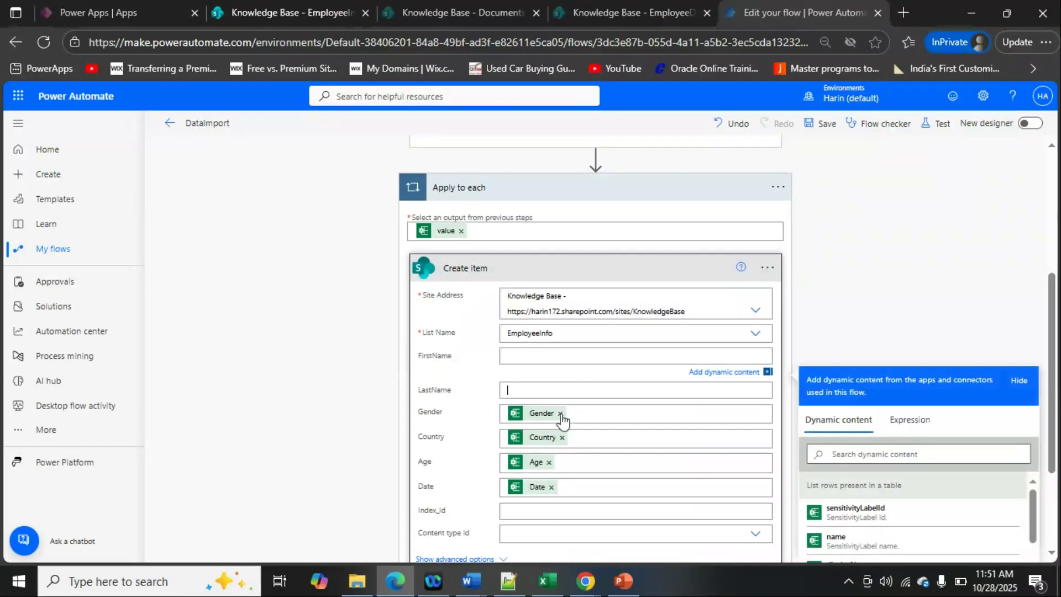
{"action": "double_click", "coordinate": [561, 421]}
{"action": "left_click", "coordinate": [561, 414]}
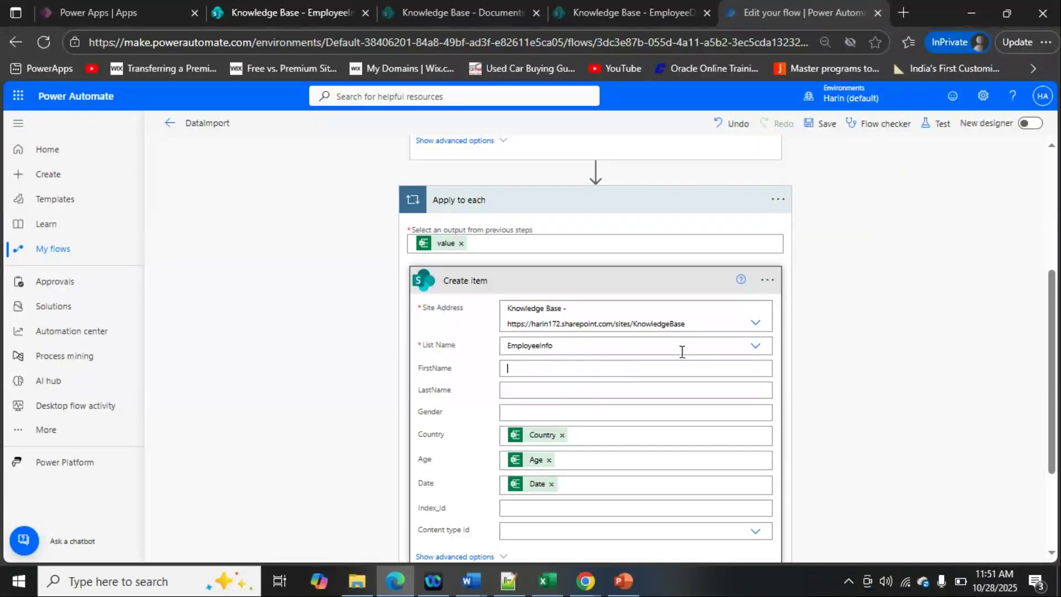
- Map the FirstName field to the Excel First Name column and the LastName field to Last Name
{"action": "scroll", "coordinate": [849, 450], "scroll_direction": "down", "scroll_amount": 3}
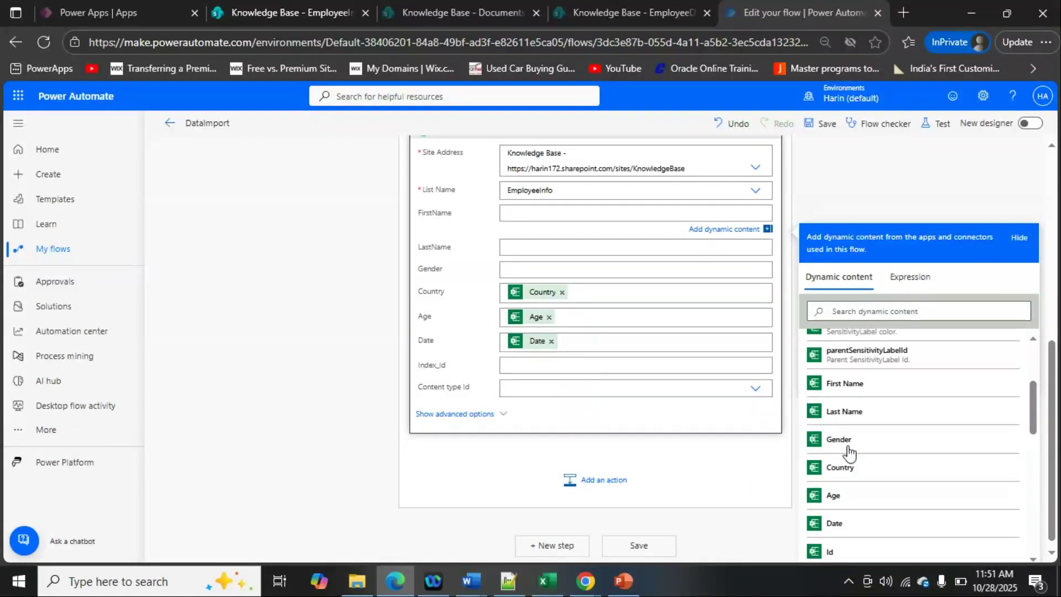
{"action": "left_click", "coordinate": [854, 388]}
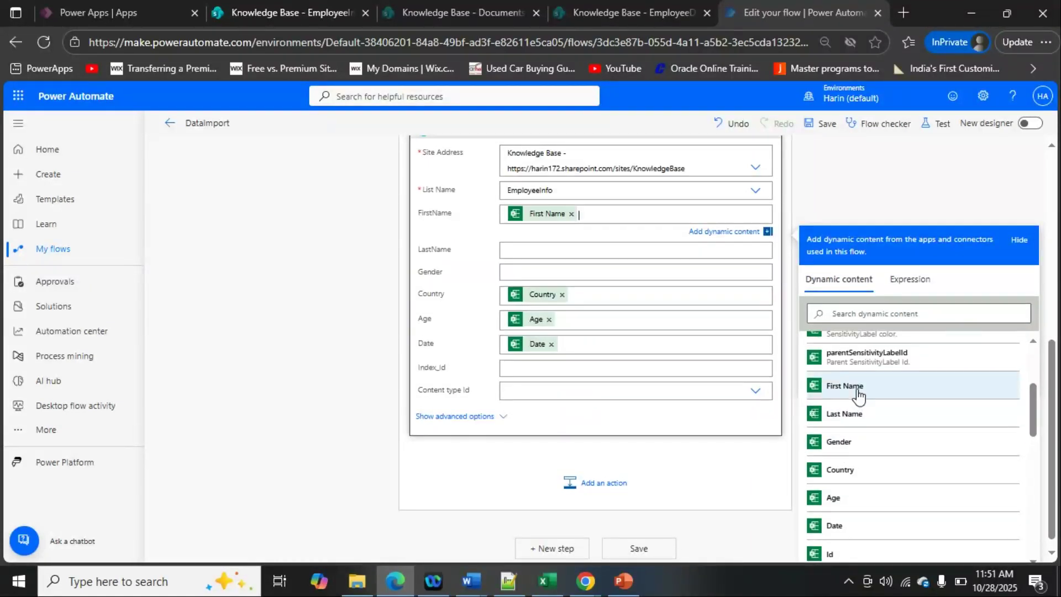
{"action": "left_click", "coordinate": [519, 251]}
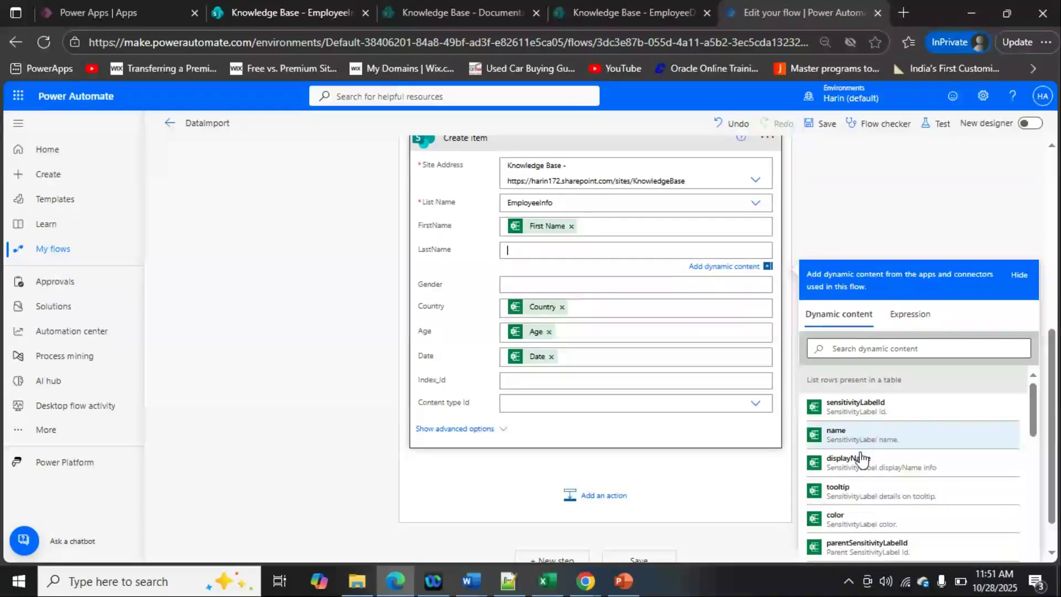
{"action": "left_click", "coordinate": [859, 457]}
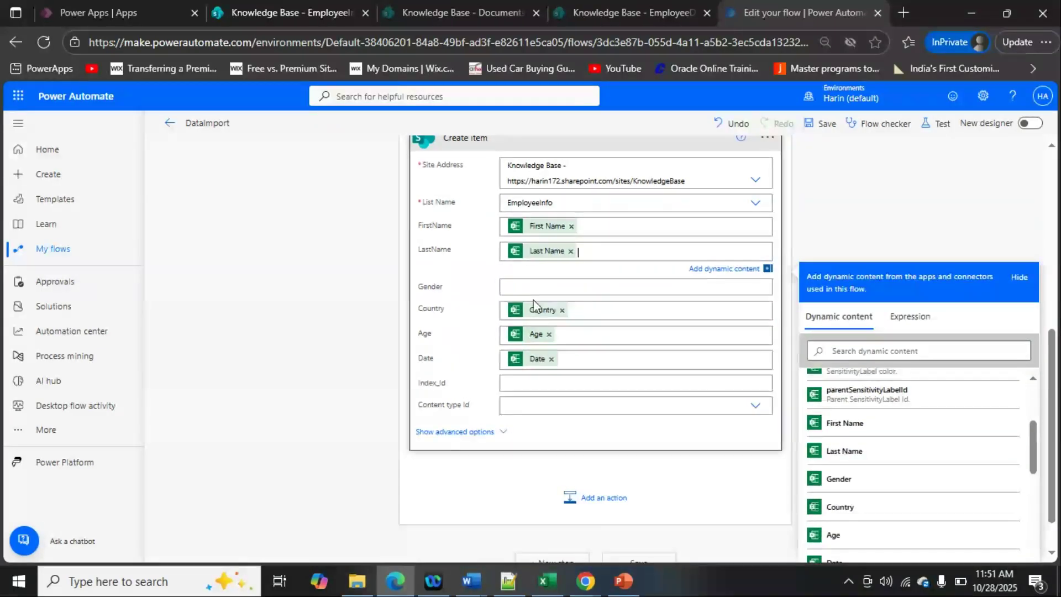
- Check the column headers in the Excel workbook, and map the Create item action's Gender field to the Excel Gender column
{"action": "left_click", "coordinate": [547, 580]}
{"action": "left_click_drag", "start_coordinate": [1051, 208], "coordinate": [1051, 190]}
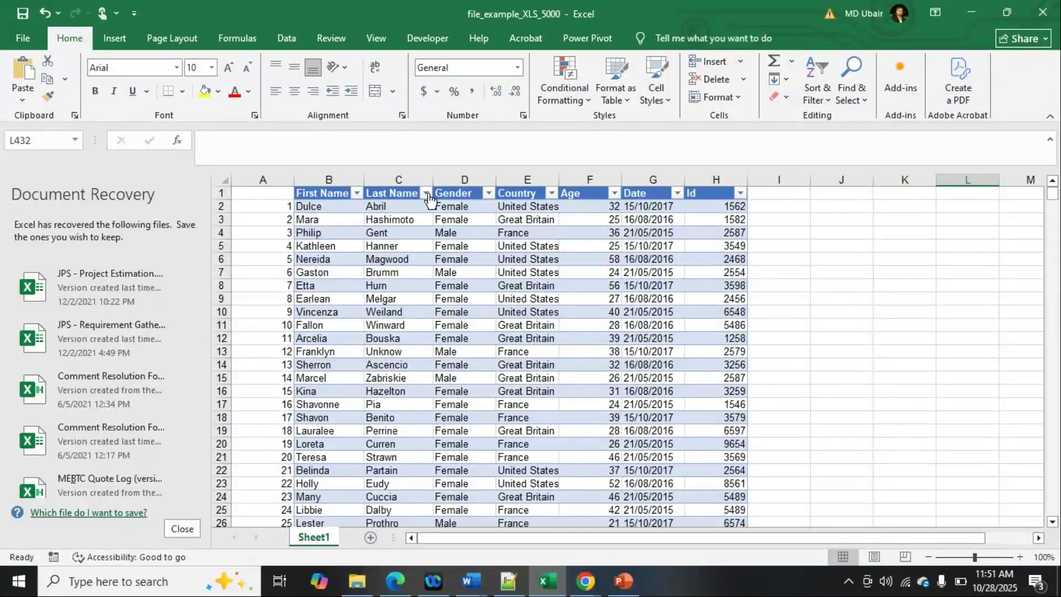
{"action": "left_click", "coordinate": [981, 17]}
{"action": "left_click", "coordinate": [859, 385]}
{"action": "type", "text": "gend"}
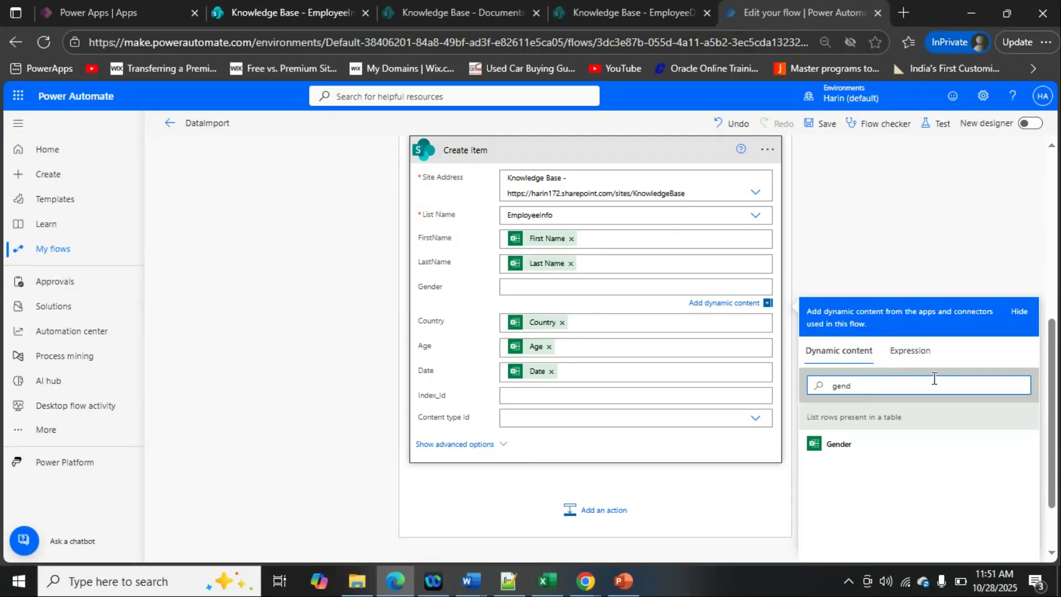
{"action": "left_click", "coordinate": [923, 447]}
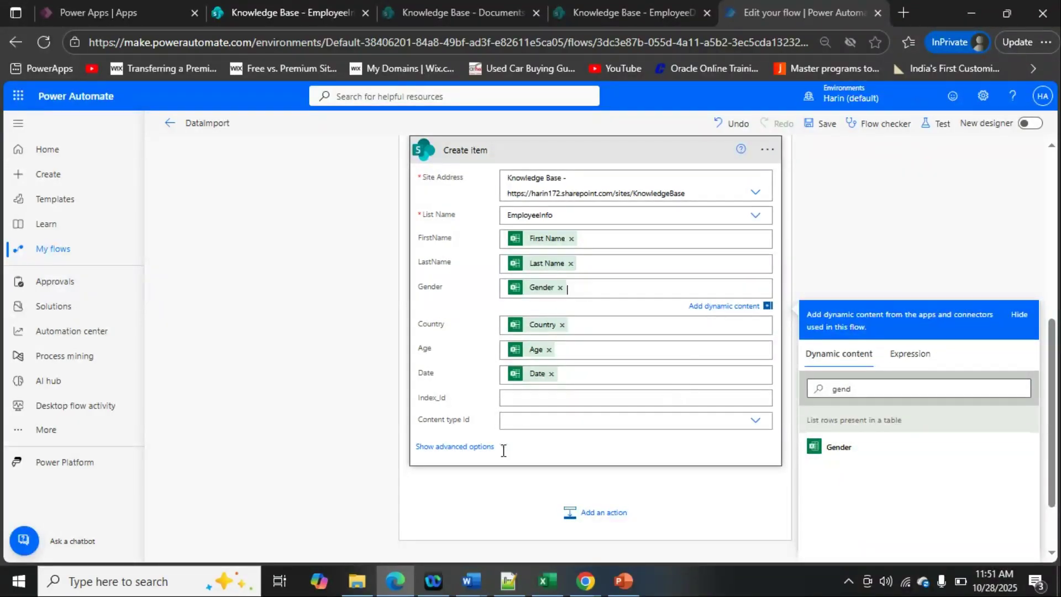
- Review the whole flow, from the List rows present in a table action to the Apply to each loop and its Create item mappings
{"action": "scroll", "coordinate": [562, 385], "scroll_direction": "up", "scroll_amount": 1}
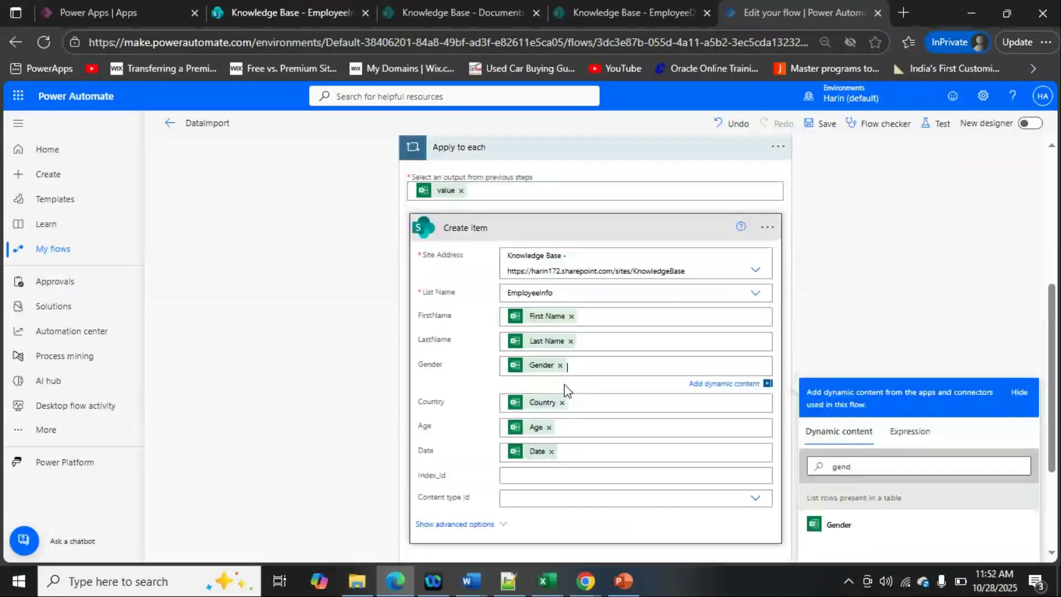
{"action": "scroll", "coordinate": [573, 397], "scroll_direction": "up", "scroll_amount": 3}
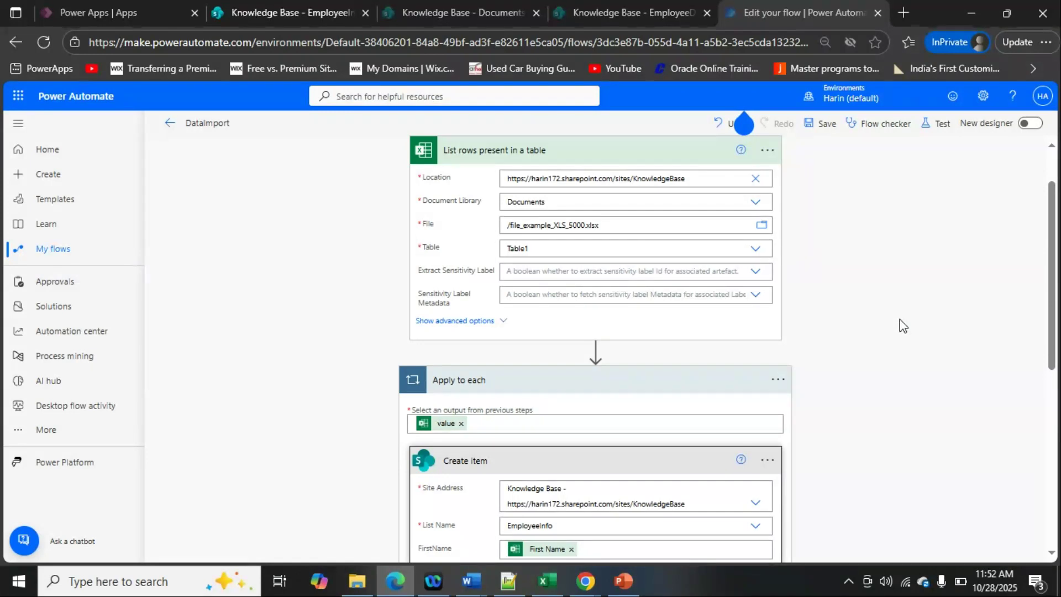
{"action": "scroll", "coordinate": [902, 326], "scroll_direction": "up", "scroll_amount": 1}
{"action": "scroll", "coordinate": [801, 396], "scroll_direction": "down", "scroll_amount": 2}
{"action": "scroll", "coordinate": [801, 396], "scroll_direction": "up", "scroll_amount": 2}
{"action": "scroll", "coordinate": [834, 396], "scroll_direction": "down", "scroll_amount": 3}
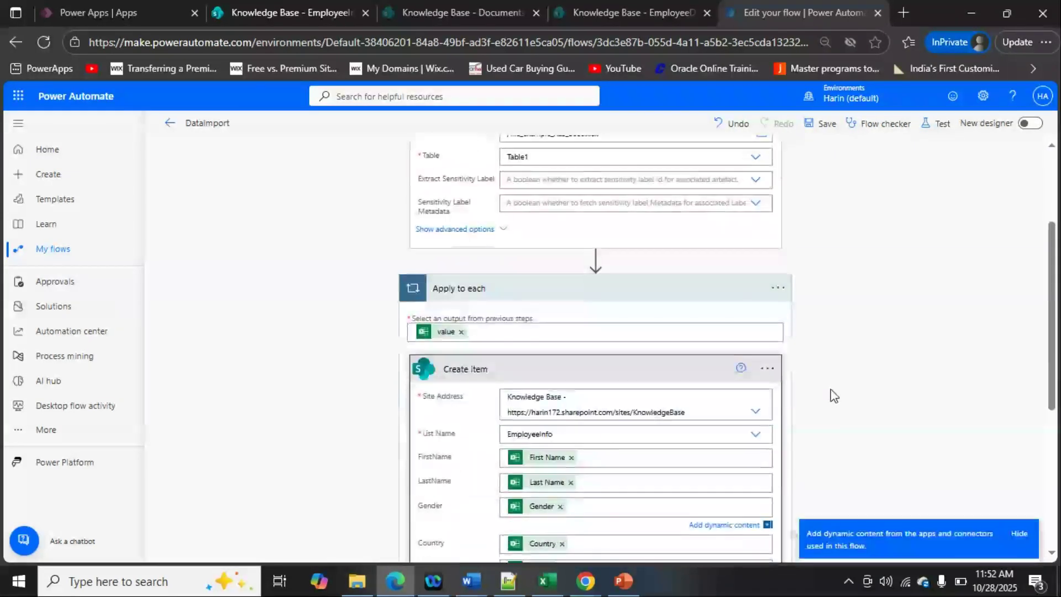
{"action": "scroll", "coordinate": [834, 395], "scroll_direction": "up", "scroll_amount": 2}
{"action": "scroll", "coordinate": [834, 395], "scroll_direction": "up", "scroll_amount": 1}
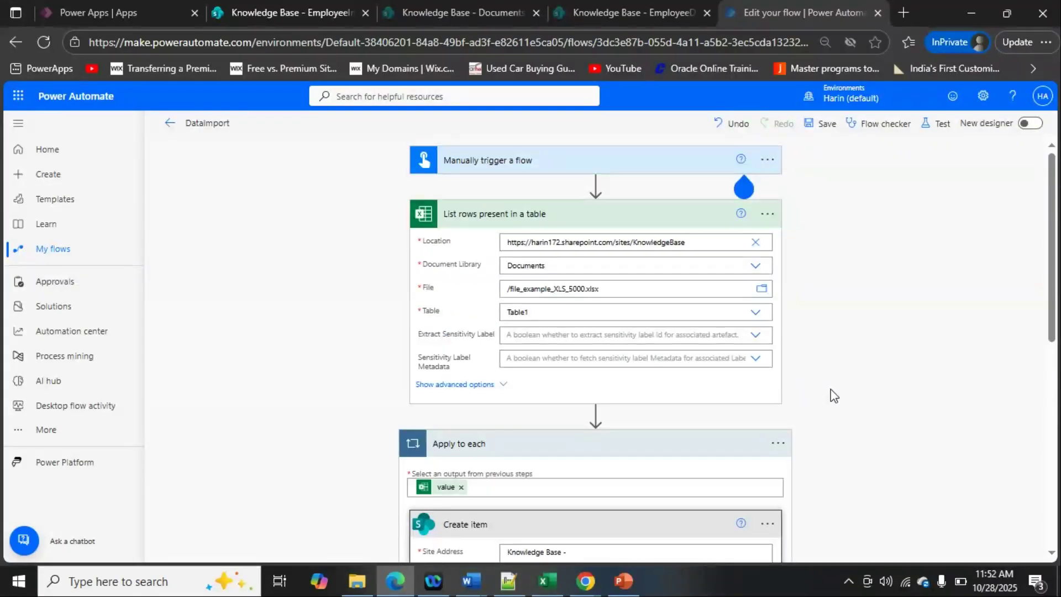
{"action": "scroll", "coordinate": [845, 386], "scroll_direction": "down", "scroll_amount": 2}
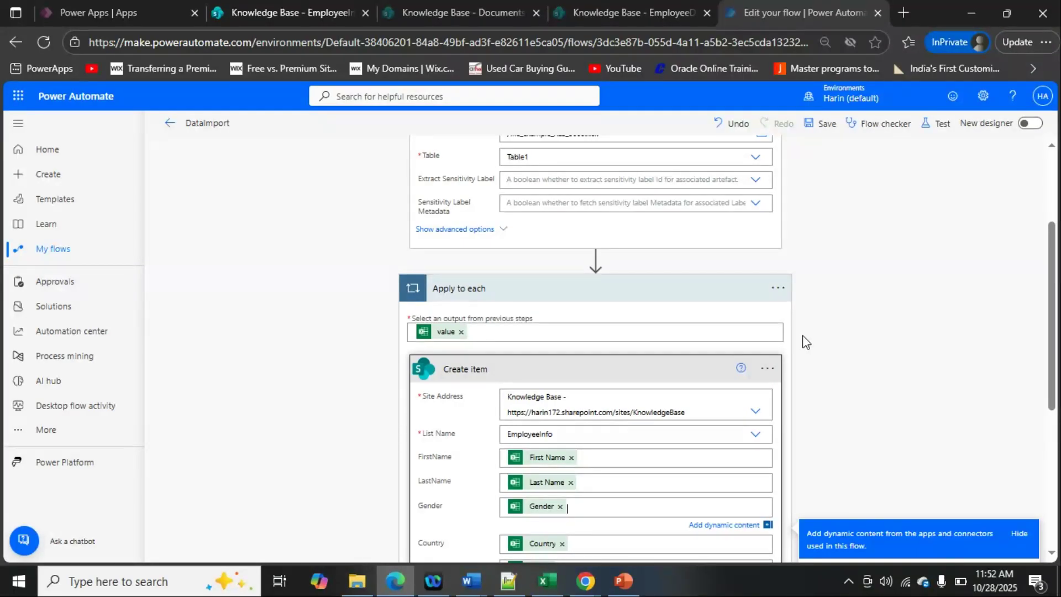
{"action": "scroll", "coordinate": [806, 342], "scroll_direction": "up", "scroll_amount": 1}
{"action": "scroll", "coordinate": [806, 347], "scroll_direction": "down", "scroll_amount": 1}
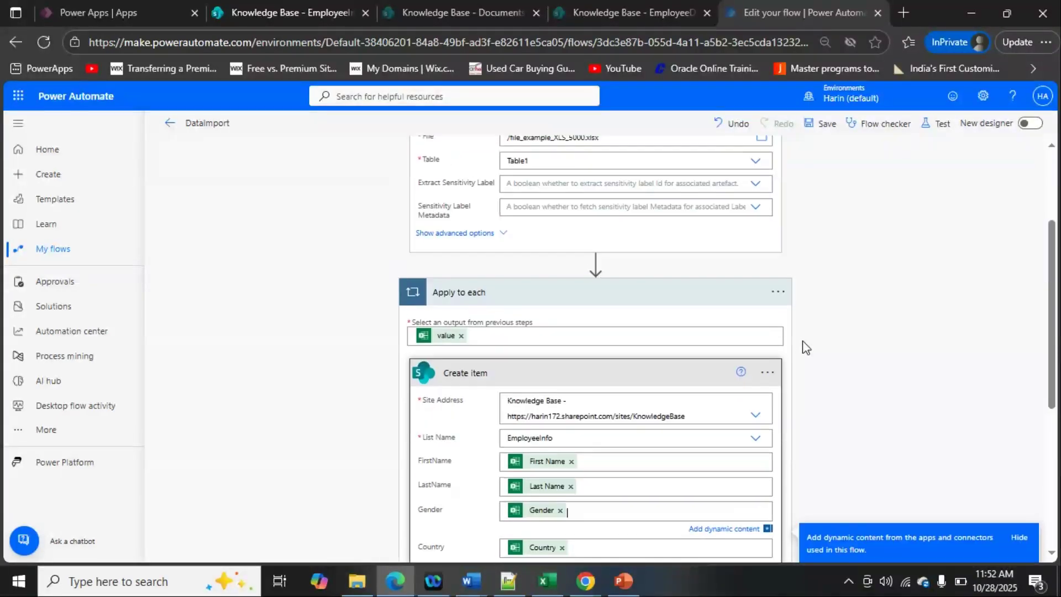
- Examine the concurrency control and degree of parallelism in the Apply to each loop's settings, and close them without changes
{"action": "left_click", "coordinate": [781, 293]}
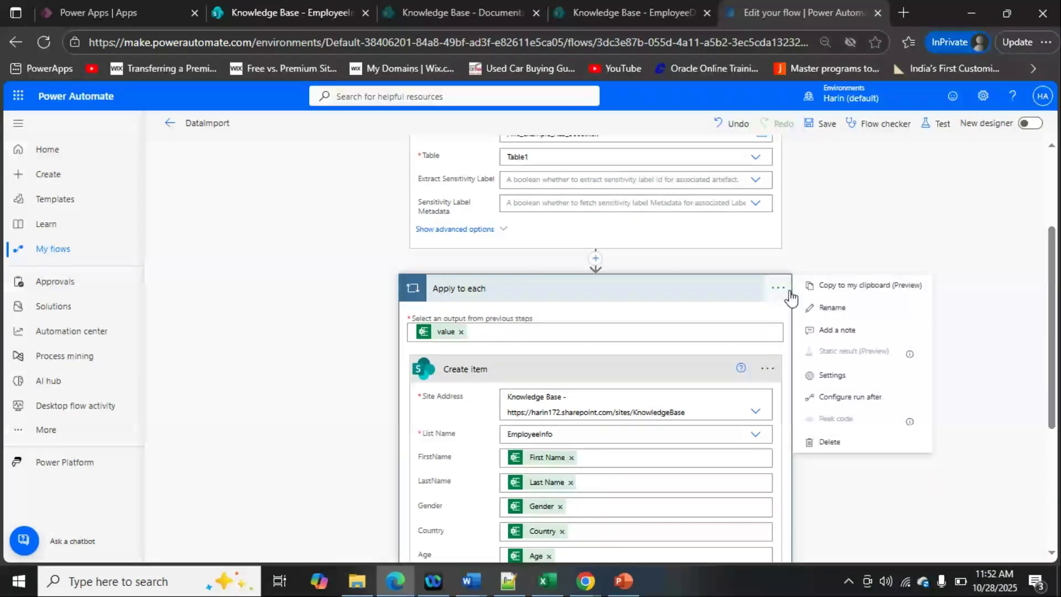
{"action": "left_click", "coordinate": [851, 378]}
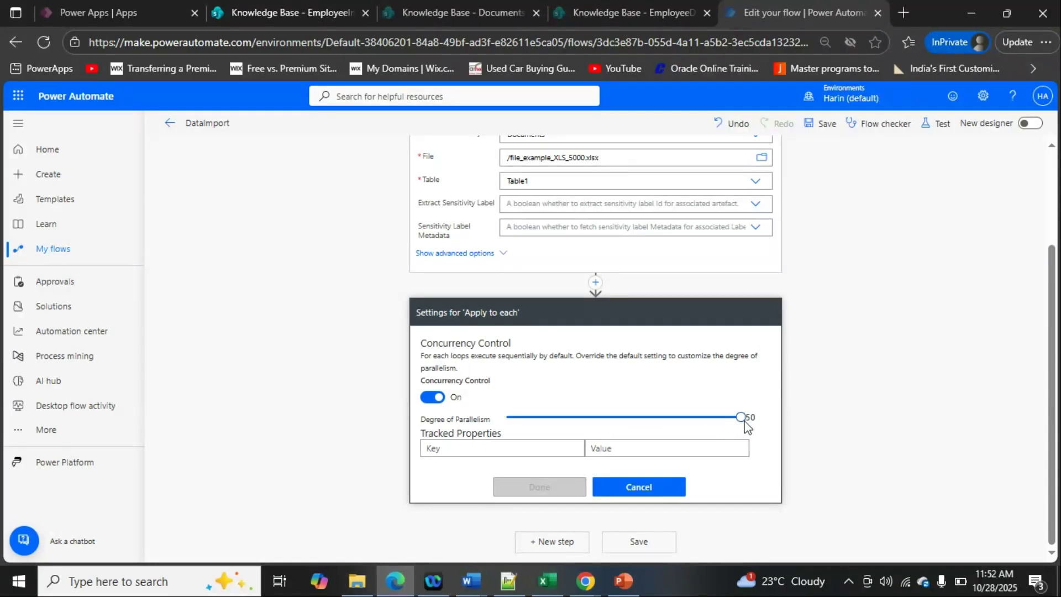
{"action": "left_click", "coordinate": [609, 488]}
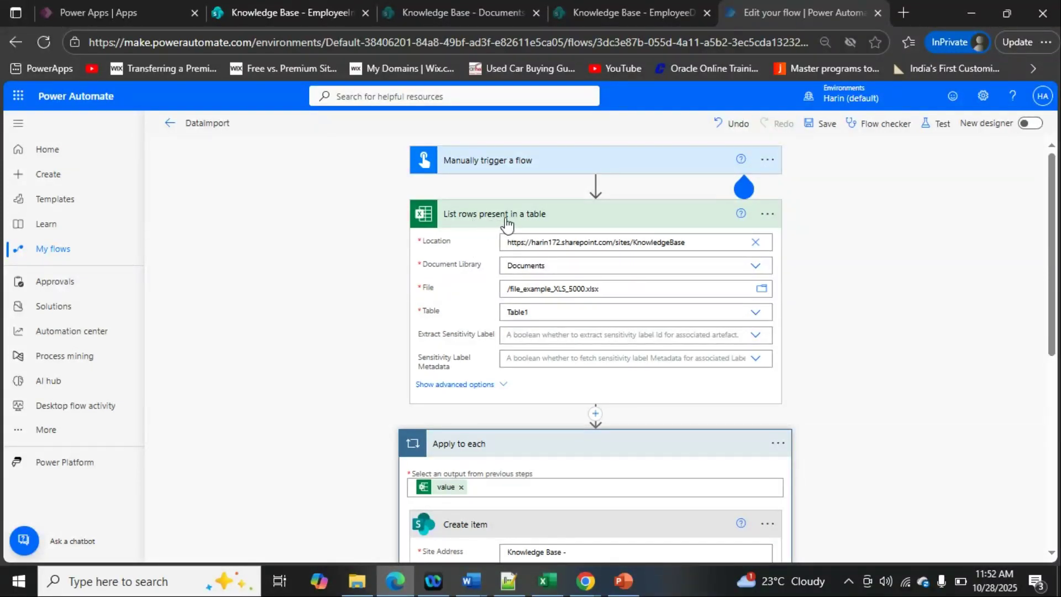
- Examine the pagination and threshold settings of the List rows present in a table action, and close them without changes
{"action": "left_click", "coordinate": [768, 216]}
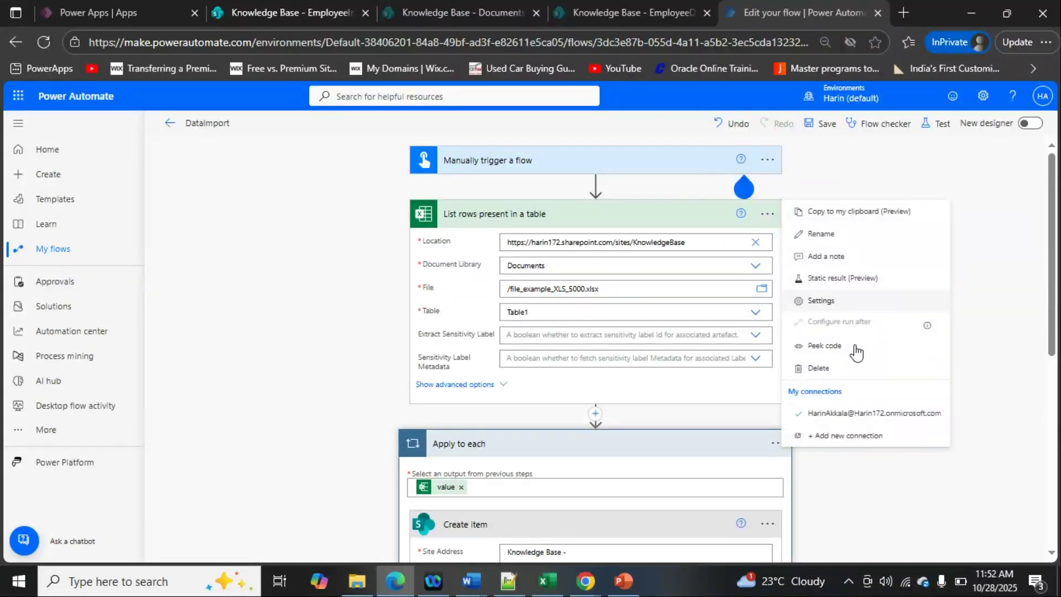
{"action": "left_click", "coordinate": [822, 301]}
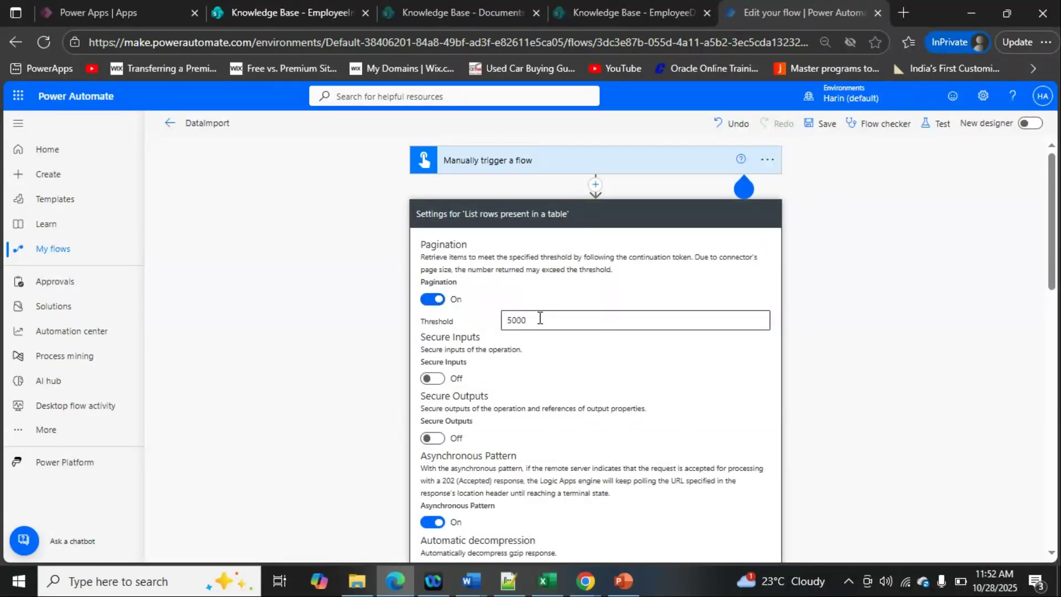
{"action": "scroll", "coordinate": [537, 322], "scroll_direction": "down", "scroll_amount": 8}
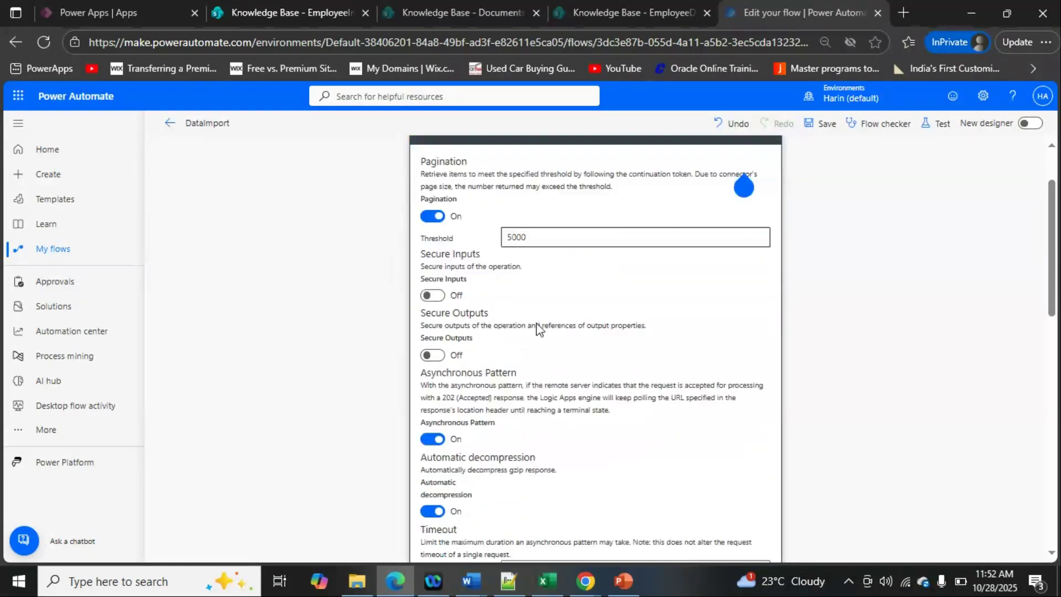
{"action": "scroll", "coordinate": [538, 330], "scroll_direction": "up", "scroll_amount": 6}
{"action": "scroll", "coordinate": [538, 332], "scroll_direction": "down", "scroll_amount": 5}
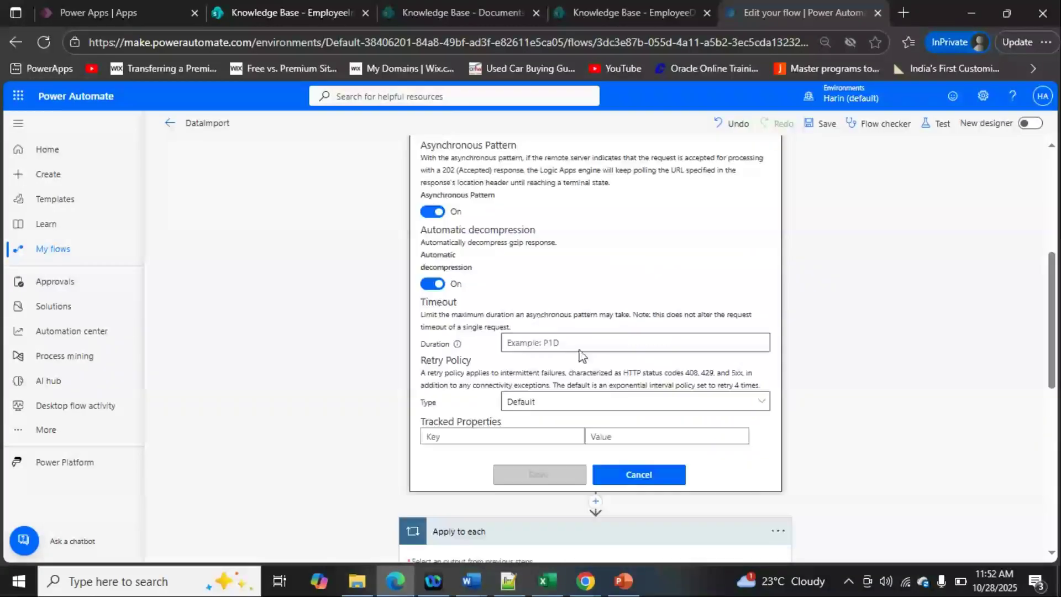
{"action": "left_click", "coordinate": [635, 475]}
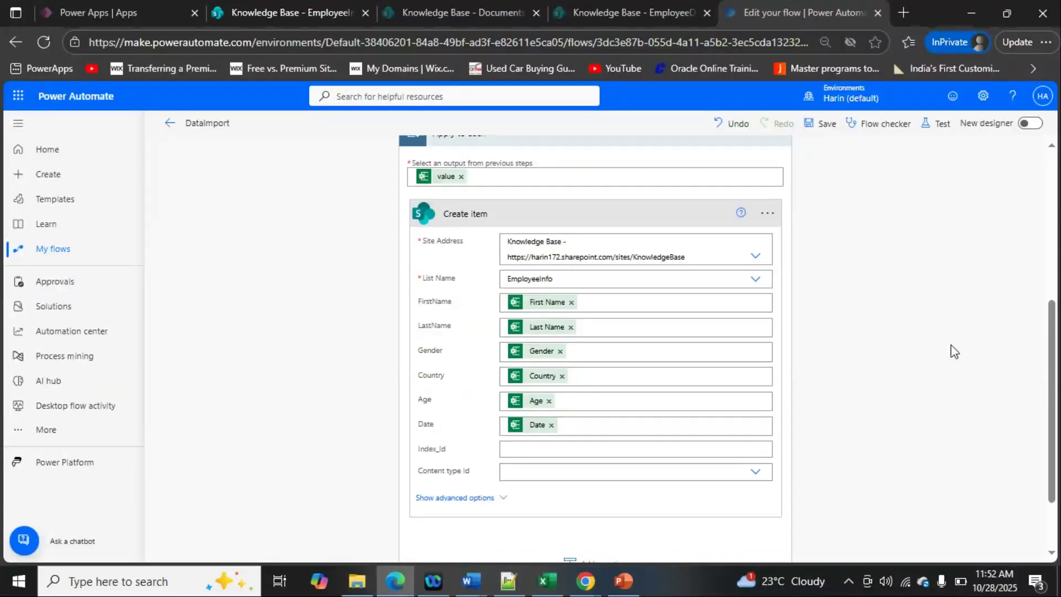
- Collapse the List rows present in a table action, and save and run a manual test of the DataImport flow
{"action": "scroll", "coordinate": [955, 351], "scroll_direction": "up", "scroll_amount": 4}
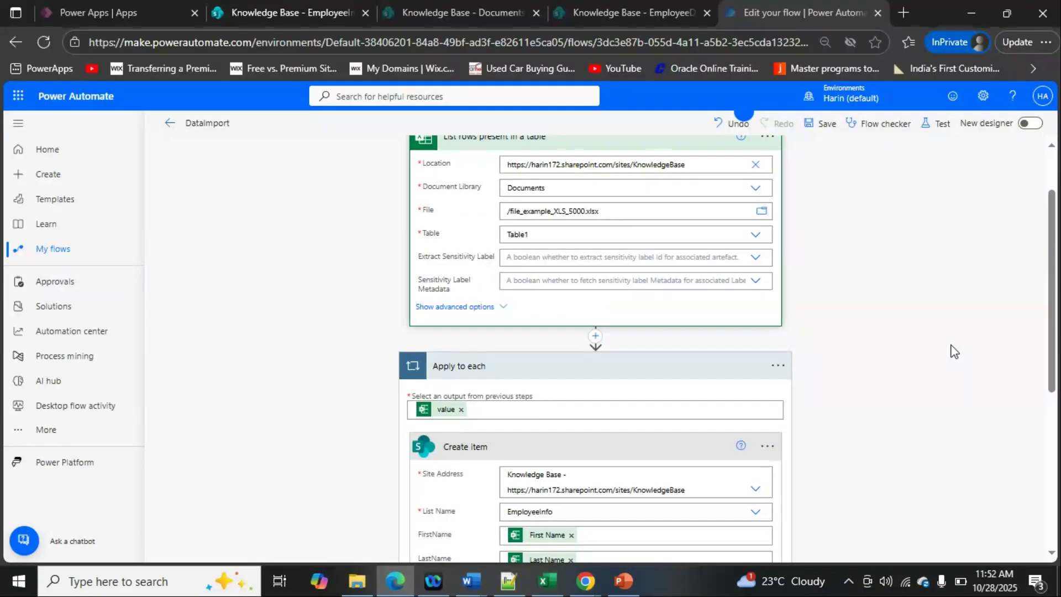
{"action": "scroll", "coordinate": [951, 342], "scroll_direction": "up", "scroll_amount": 1}
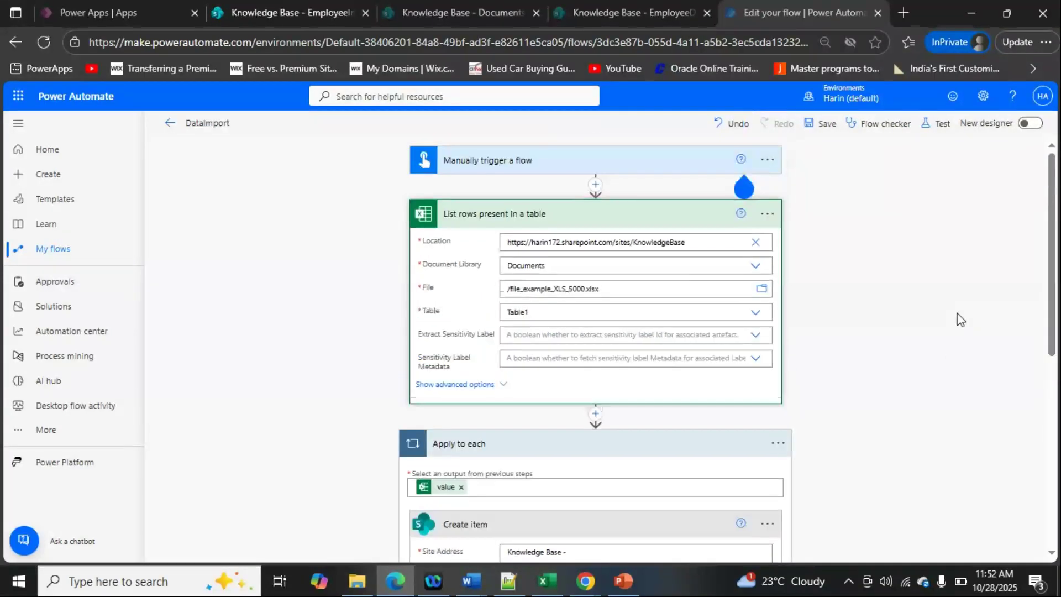
{"action": "left_click", "coordinate": [681, 222]}
{"action": "left_click", "coordinate": [941, 128]}
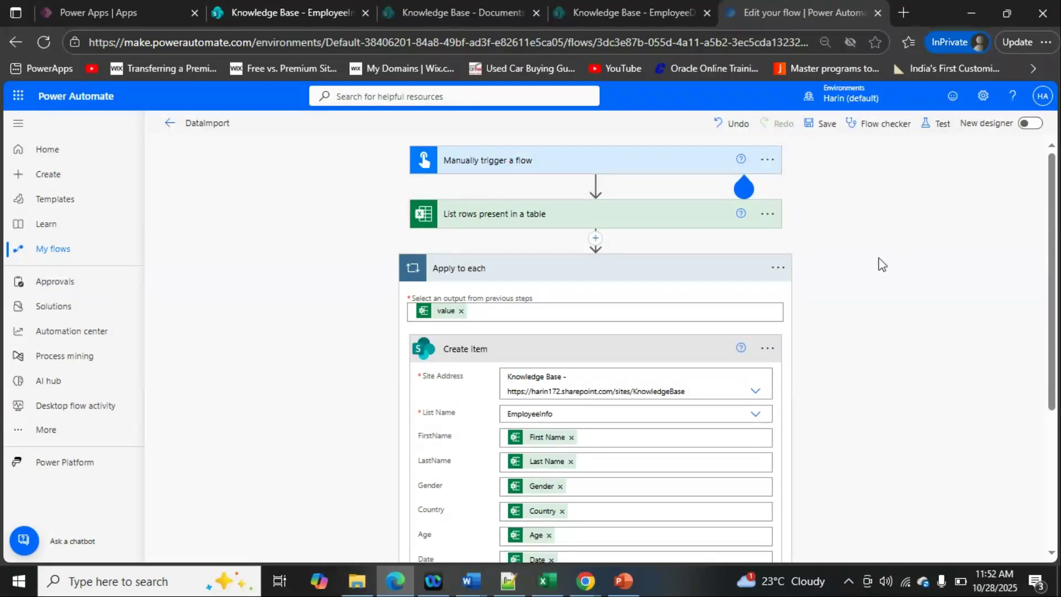
{"action": "left_click", "coordinate": [836, 549]}
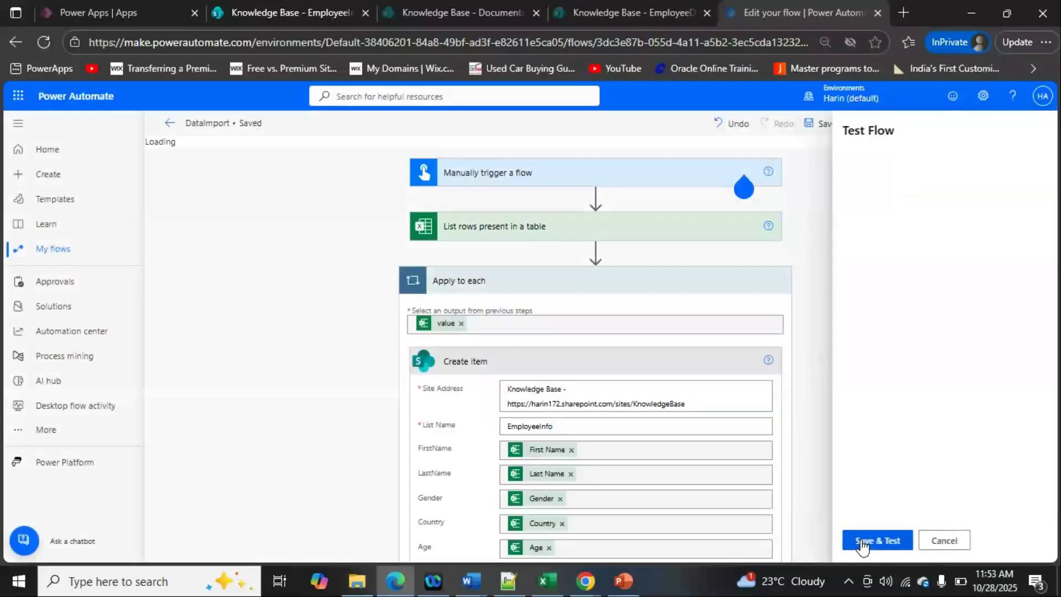
{"action": "left_click", "coordinate": [864, 543]}
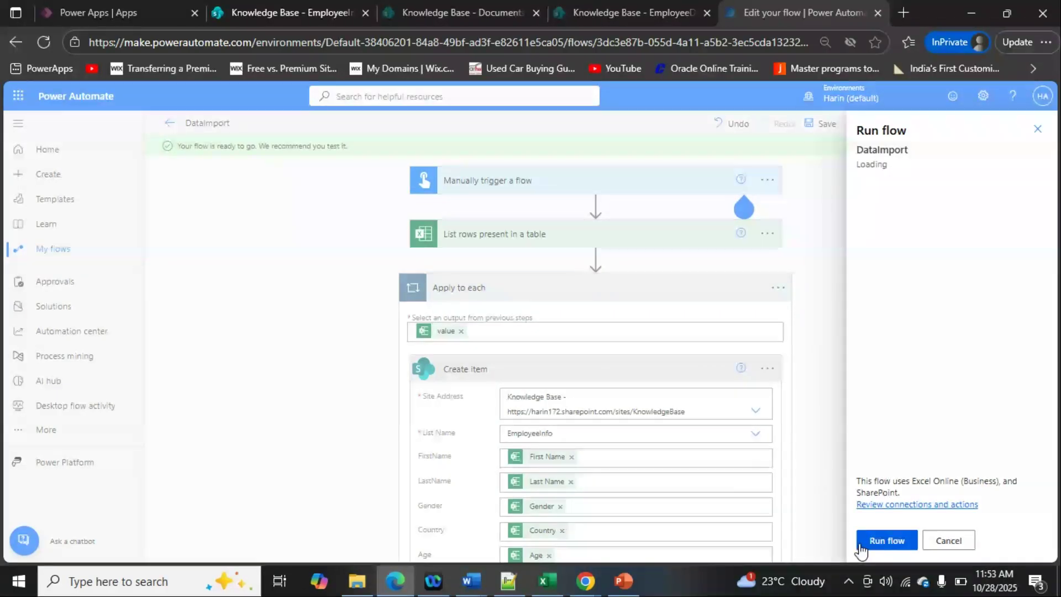
{"action": "left_click", "coordinate": [862, 544]}
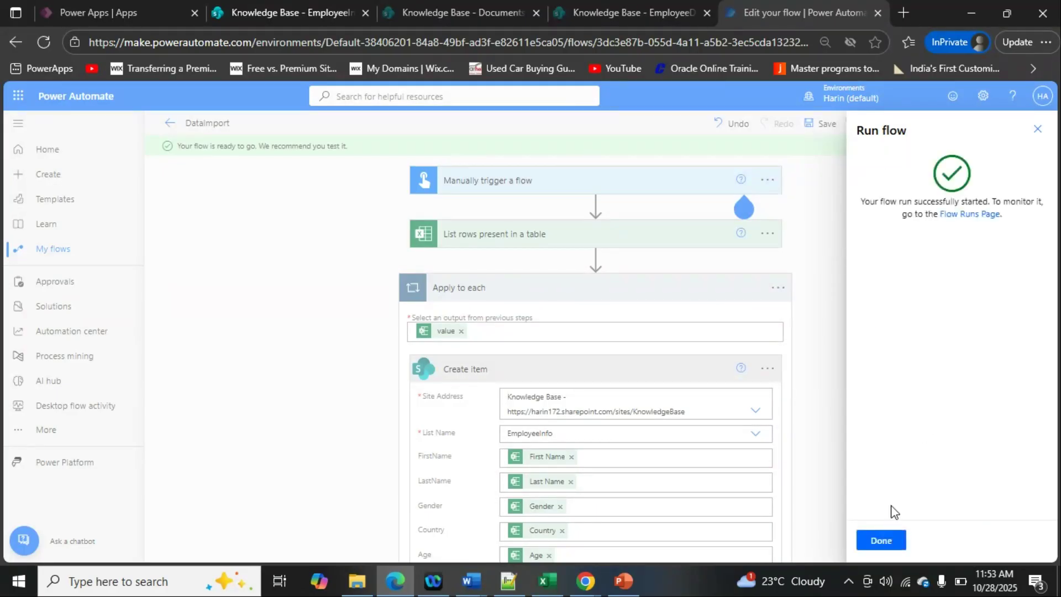
{"action": "left_click", "coordinate": [881, 540]}
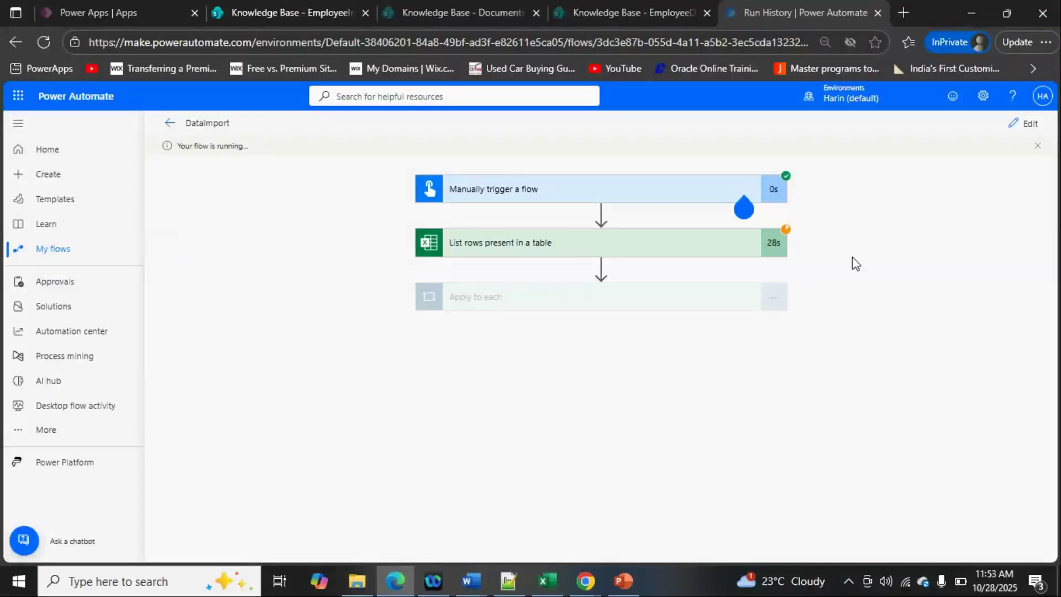
- Expand the running Apply to each loop to check its progress, and reload the EmployeeInfo list in SharePoint to review its items
{"action": "left_click", "coordinate": [537, 245]}
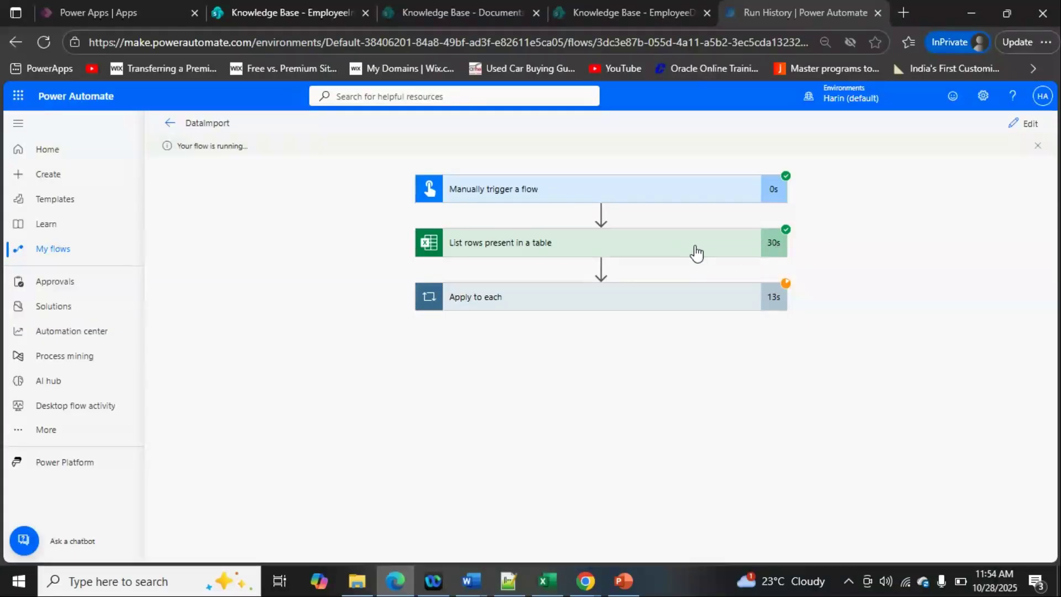
{"action": "left_click", "coordinate": [699, 301]}
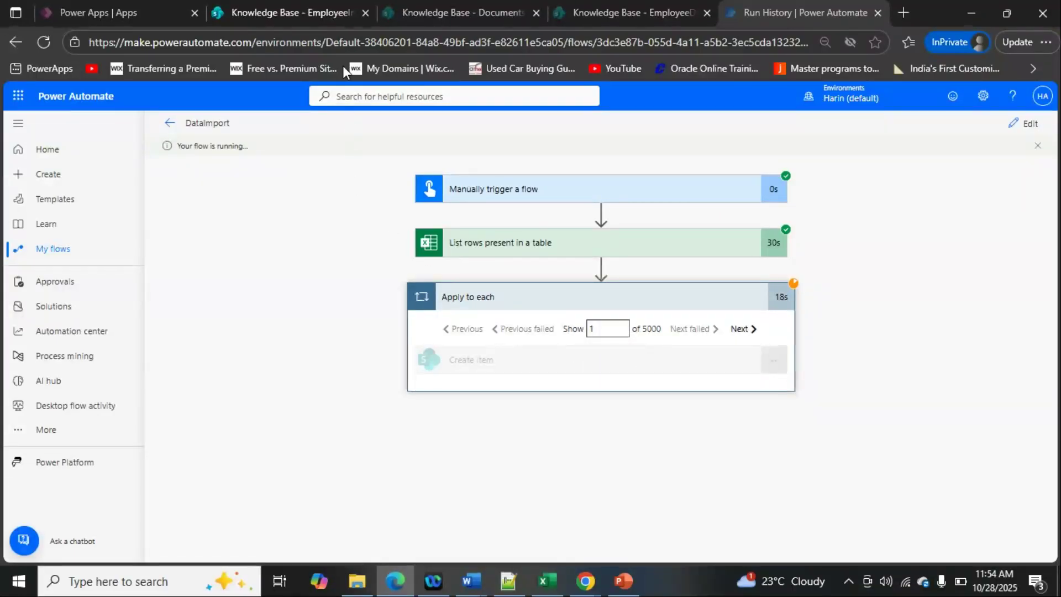
{"action": "left_click", "coordinate": [302, 17]}
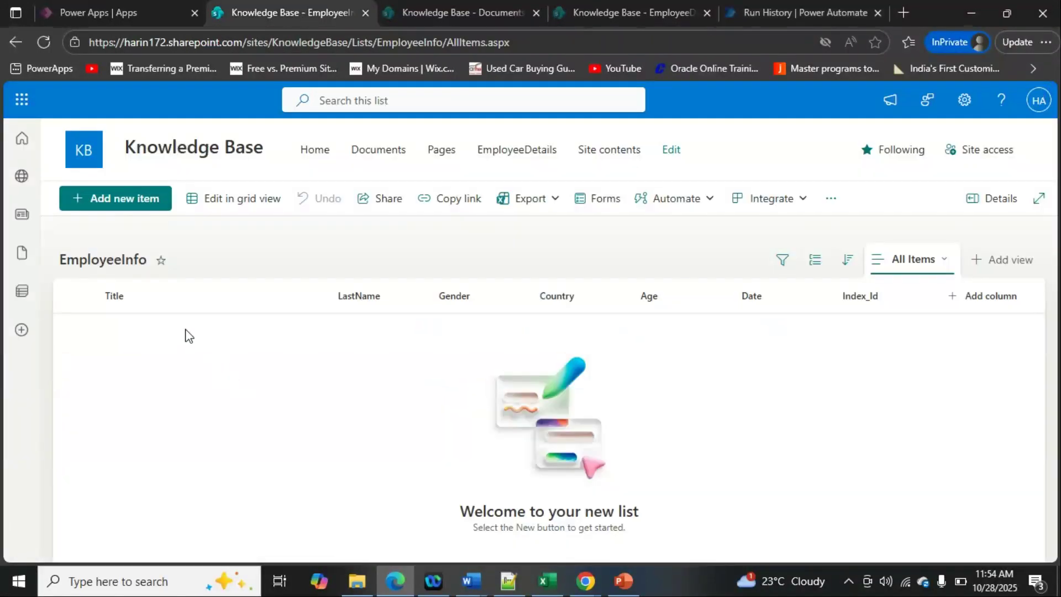
{"action": "left_click", "coordinate": [45, 42]}
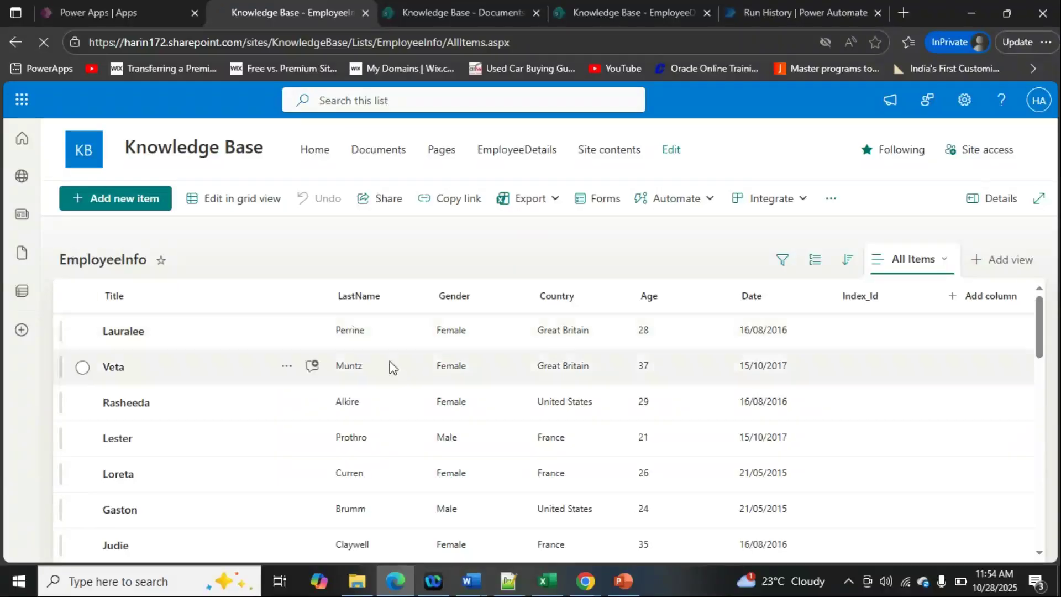
{"action": "scroll", "coordinate": [547, 380], "scroll_direction": "down", "scroll_amount": 5}
{"action": "scroll", "coordinate": [547, 381], "scroll_direction": "down", "scroll_amount": 10}
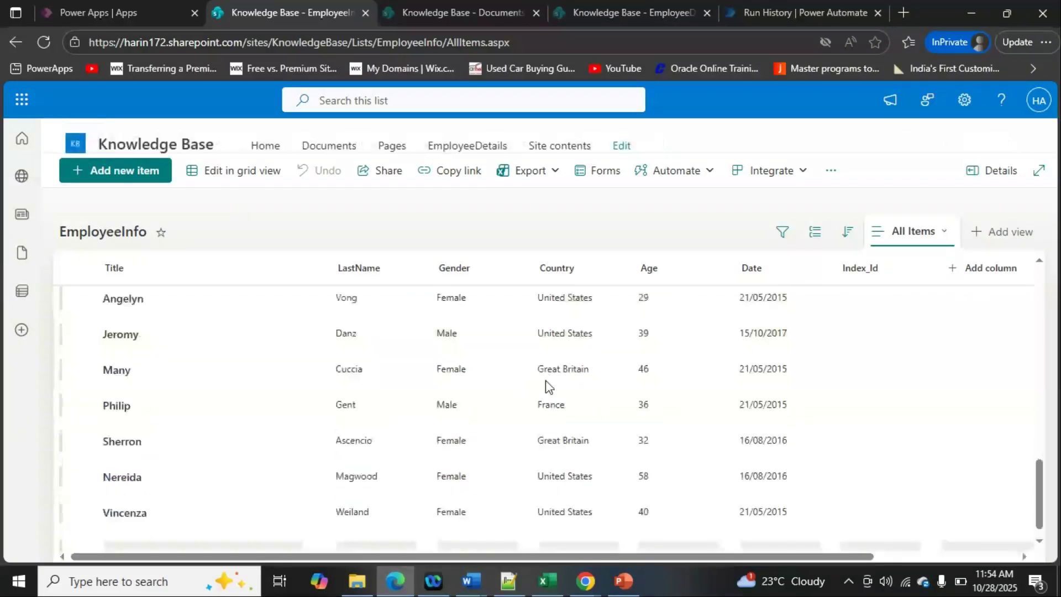
{"action": "scroll", "coordinate": [546, 380], "scroll_direction": "down", "scroll_amount": 10}
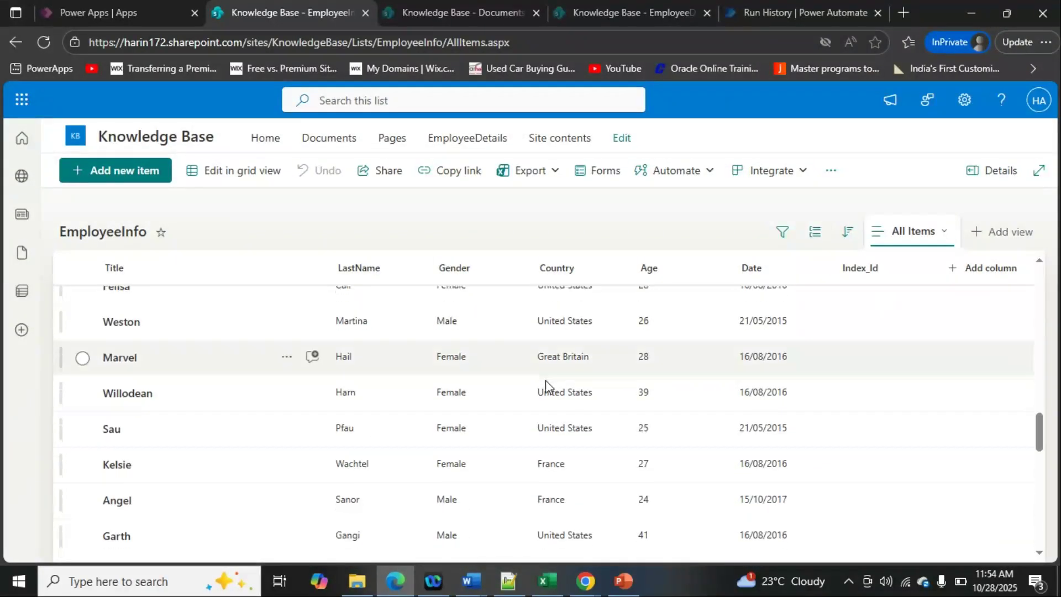
{"action": "scroll", "coordinate": [546, 380], "scroll_direction": "up", "scroll_amount": 15}
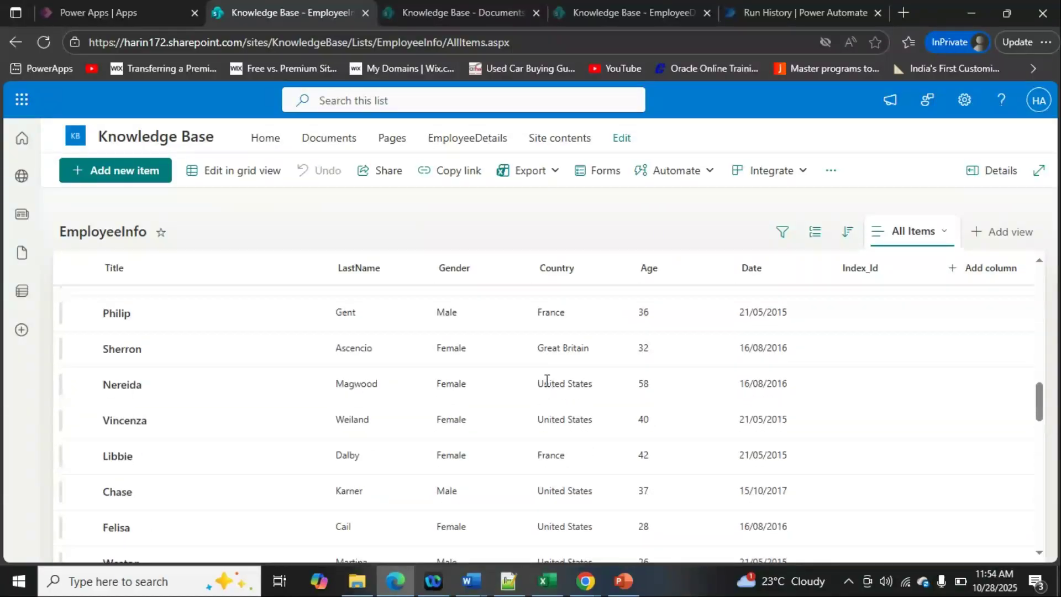
{"action": "scroll", "coordinate": [546, 381], "scroll_direction": "up", "scroll_amount": 2}
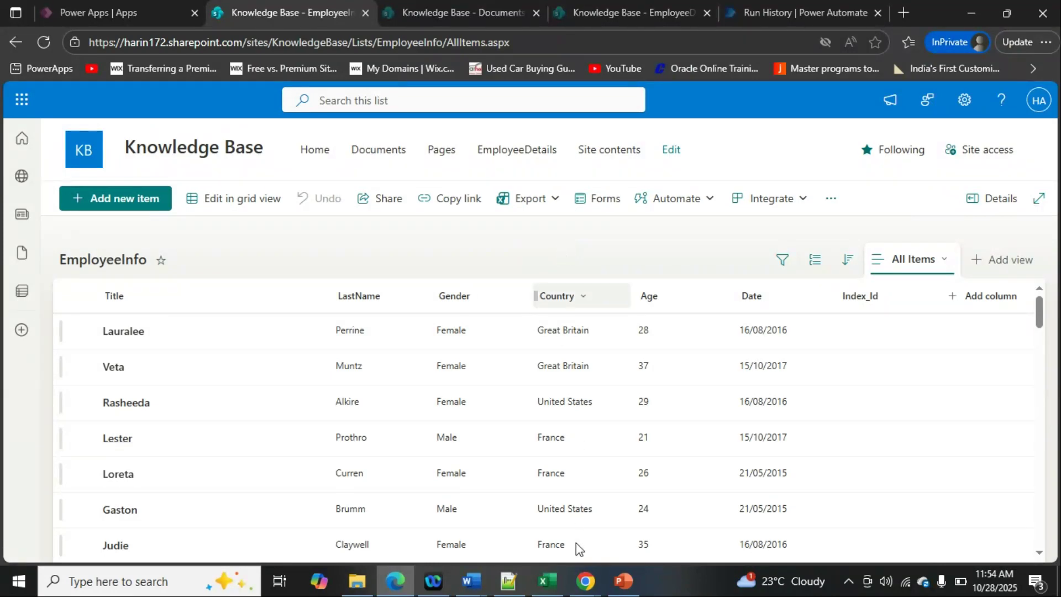
- Switch to the PowerPoint presentation showing the tutorial's title slide
{"action": "left_click", "coordinate": [623, 582]}
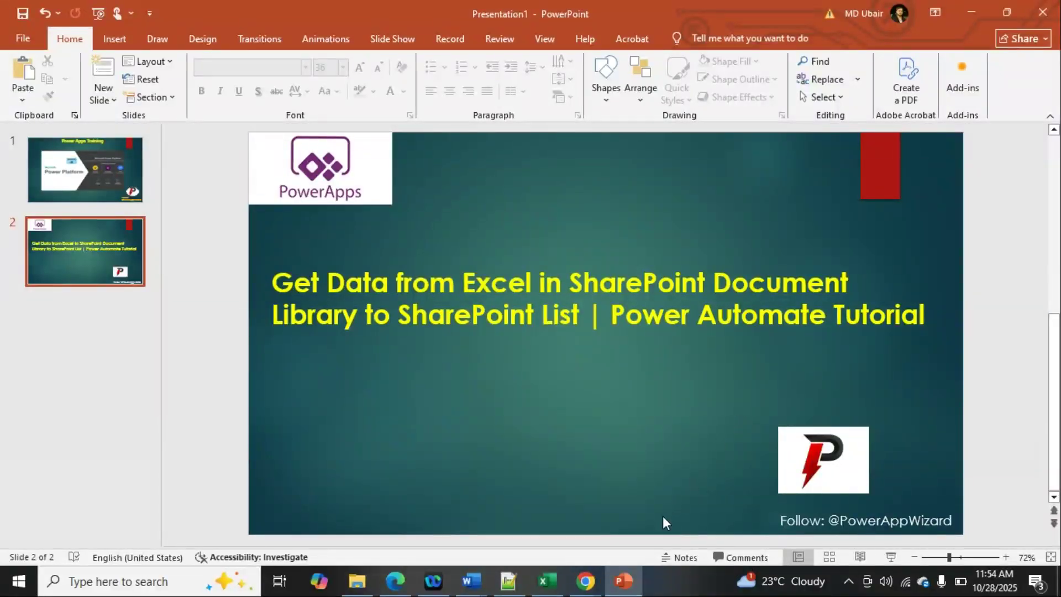
{"action": "mouse_move", "coordinate": [585, 580]}
{"action": "left_click", "coordinate": [652, 483]}
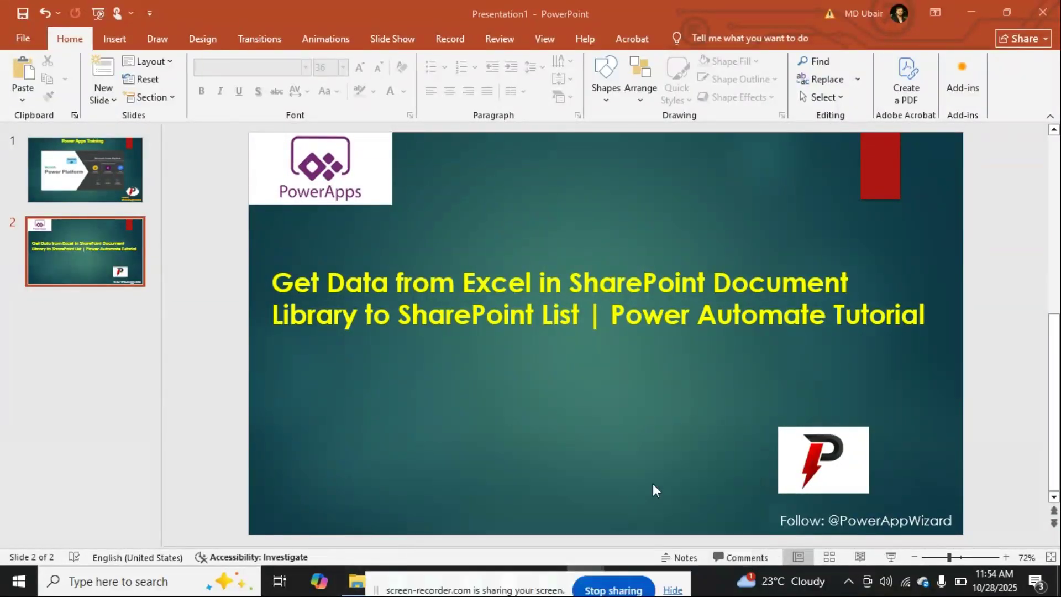